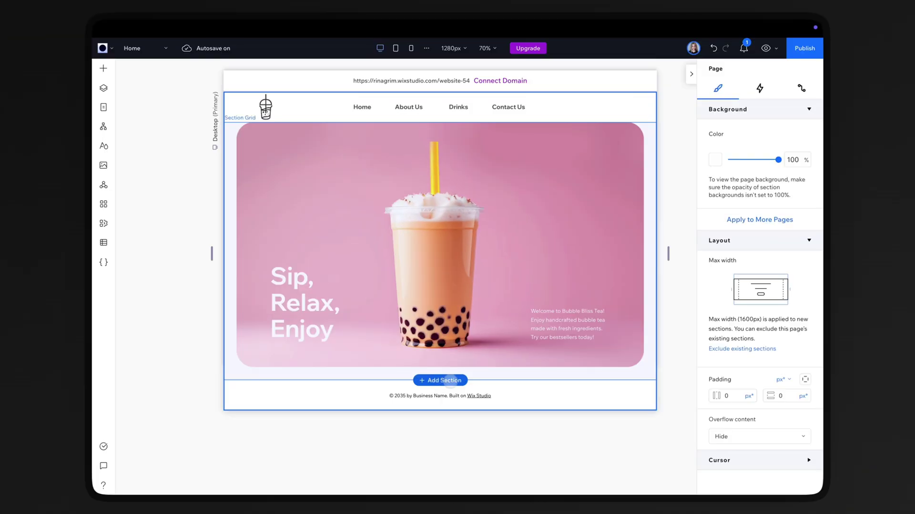
Add a new section below the hero image and give it a section grid of three columns by two rows.
left_click(453, 380)
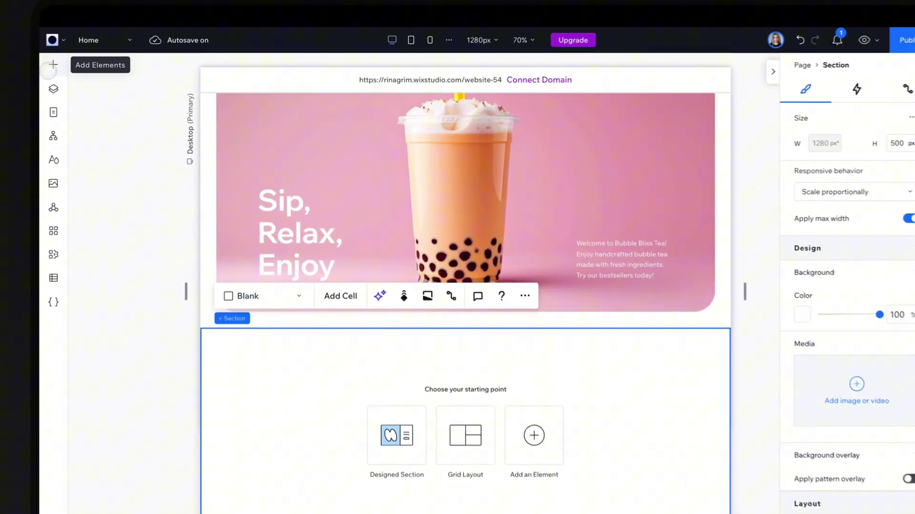
left_click(103, 68)
left_click(143, 192)
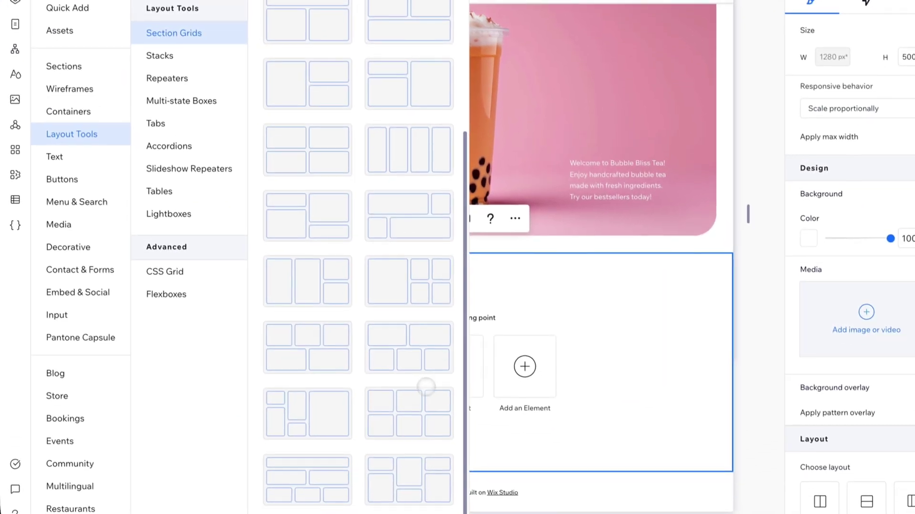
left_click(434, 490)
Switch the section grid's padding unit to percent and set both horizontal and vertical padding to 3%.
scroll(880, 447, "down", 5)
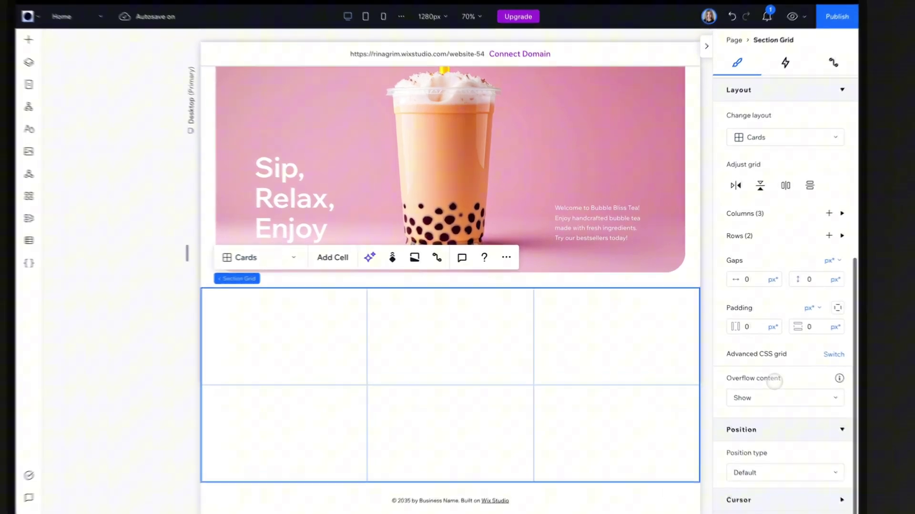
left_click(785, 329)
left_click(747, 361)
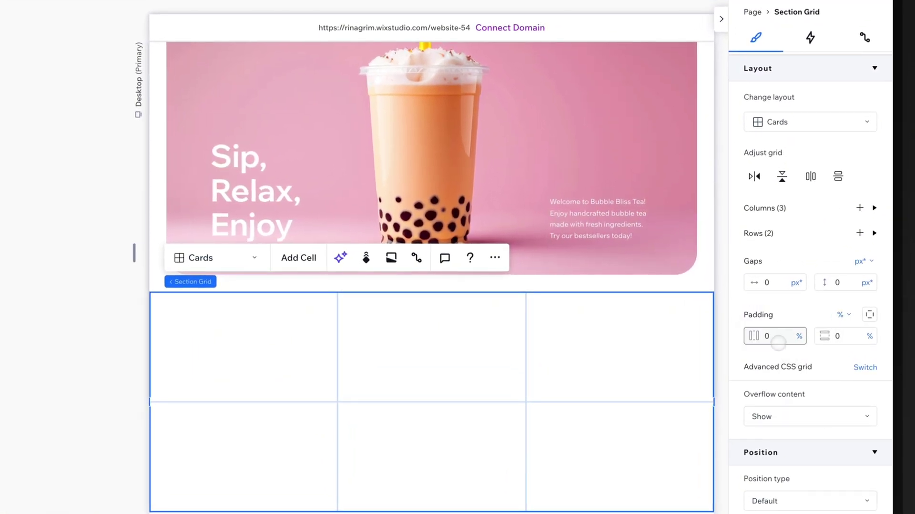
left_click(840, 337)
type("3")
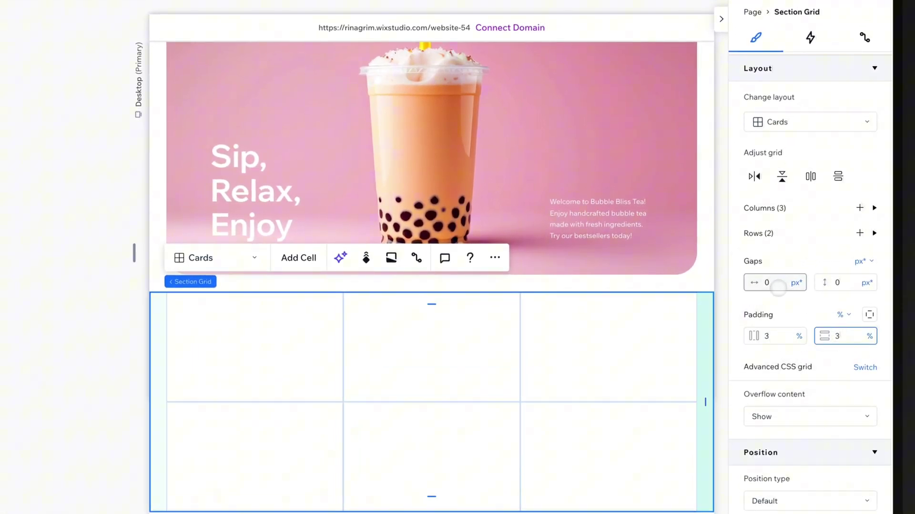
Set the grid's horizontal and vertical gaps to 15 px and the section's height to 700 px.
left_click(779, 287)
type("15")
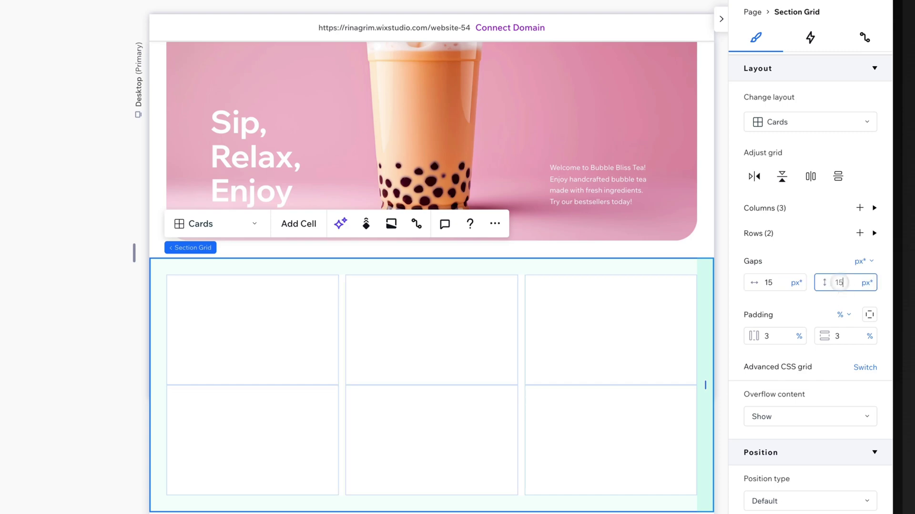
scroll(839, 282, "up", 9)
left_click(855, 95)
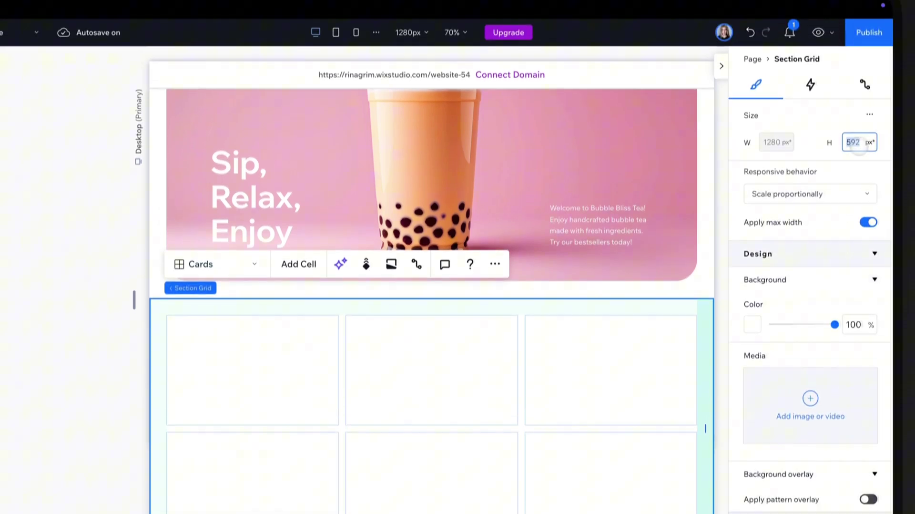
type("700")
key("Return")
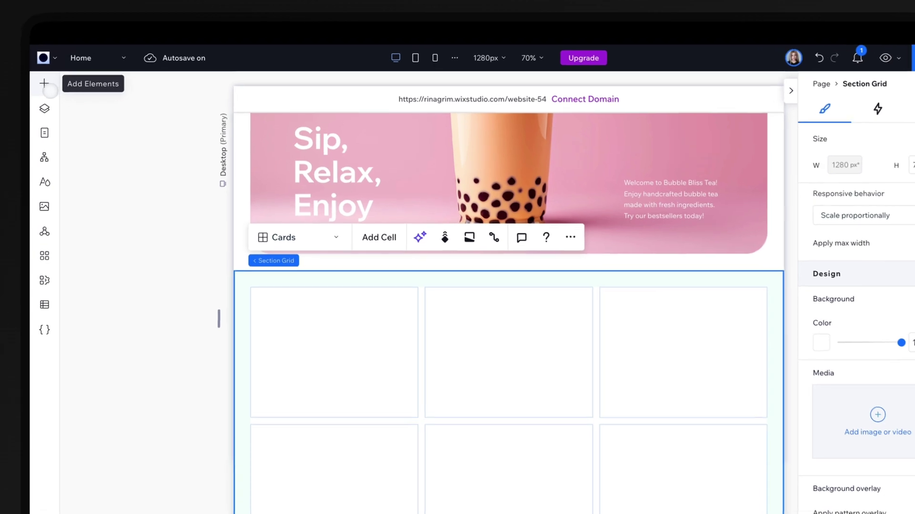
Place a container in the first cell of the top row and stretch it to fill the cell.
left_click(94, 71)
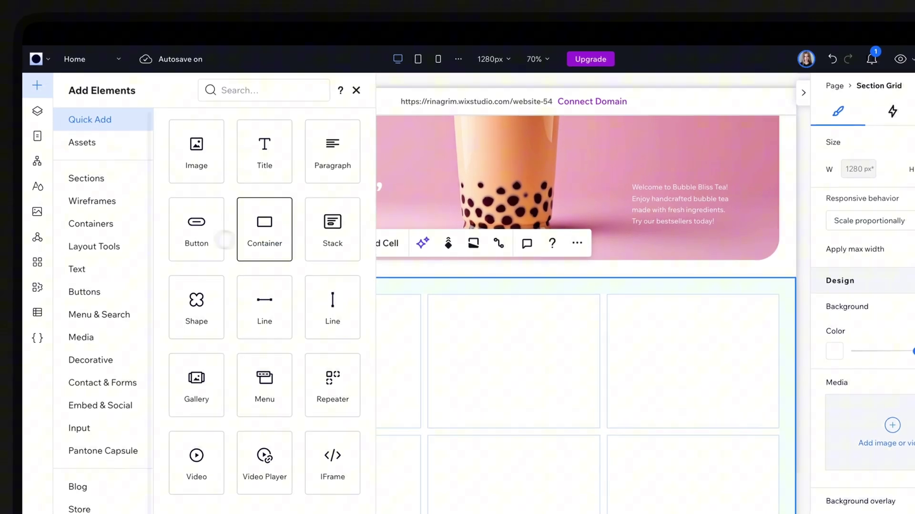
left_click_drag(271, 223, 343, 369)
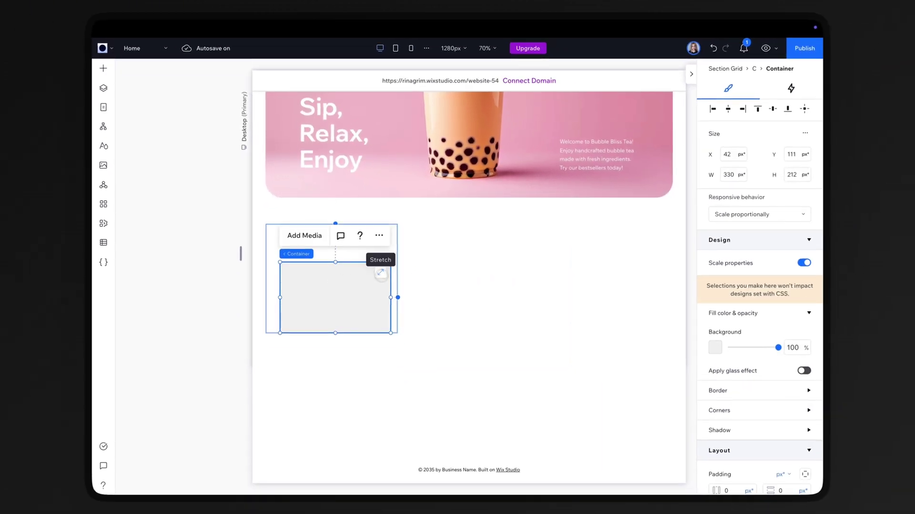
left_click(380, 272)
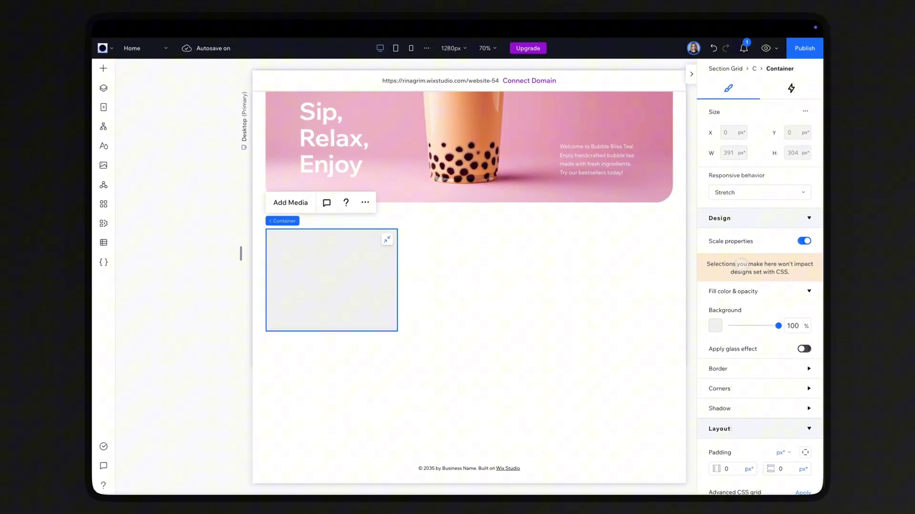
Style the stretched container with a pale pink fill, 50 px corner radius and overflow content set to Hide.
scroll(760, 286, "down", 2)
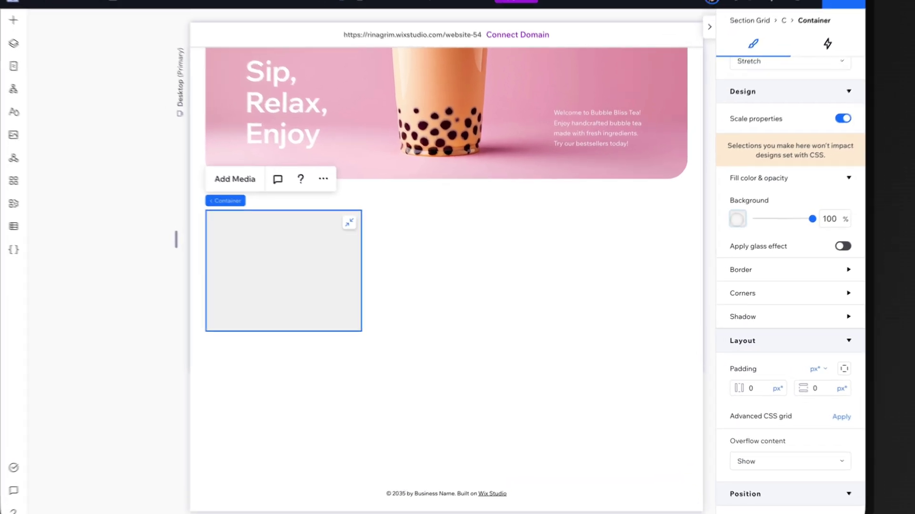
left_click(738, 219)
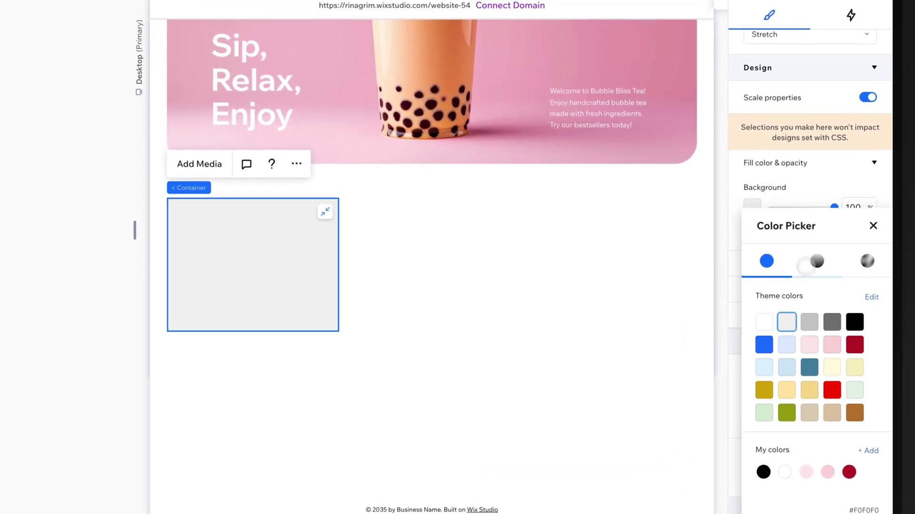
left_click(787, 343)
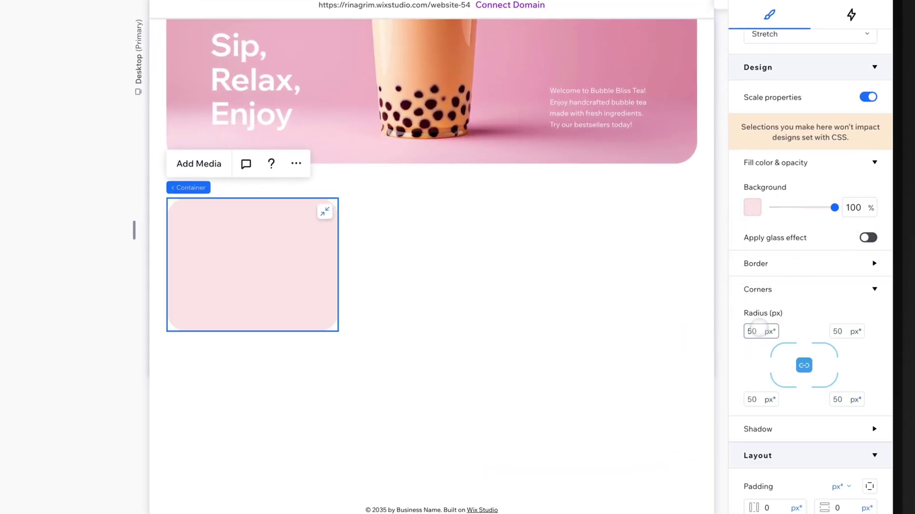
scroll(782, 279, "down", 3)
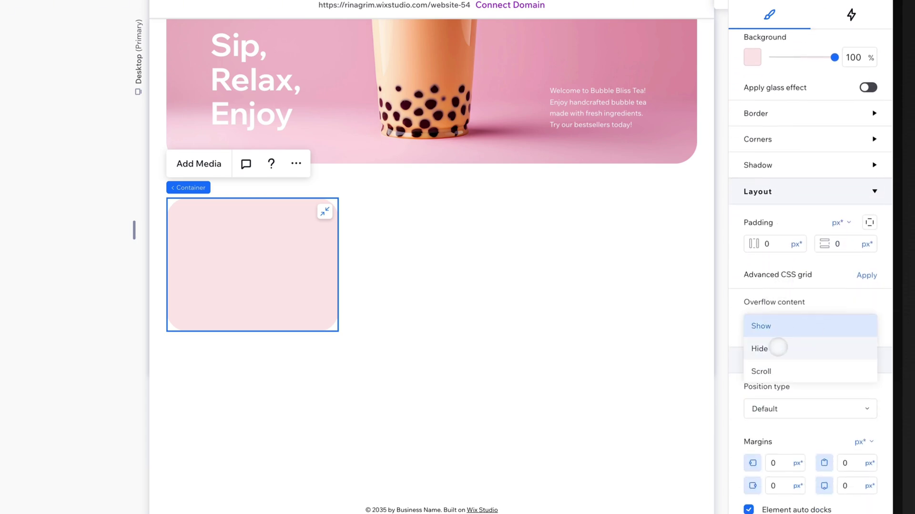
left_click(778, 346)
Add a title element inside the pink container, attached near its upper edge.
left_click(49, 41)
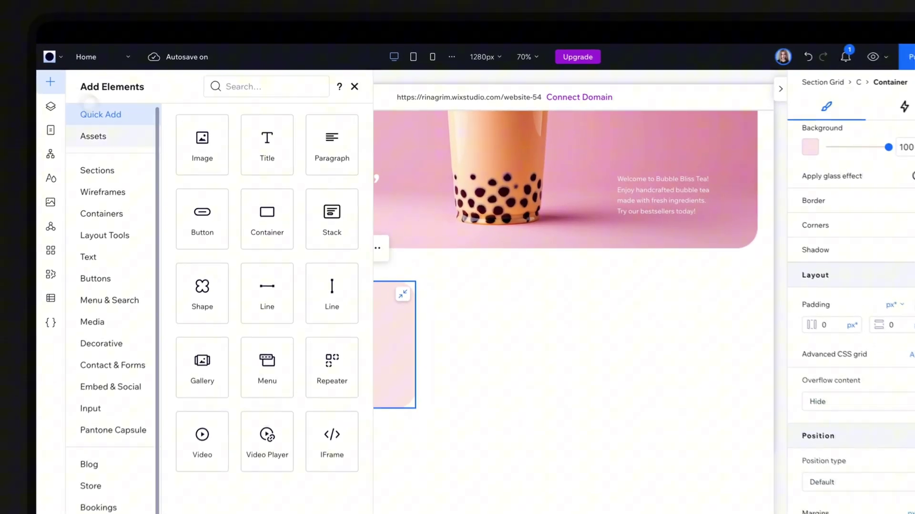
left_click_drag(267, 145, 309, 311)
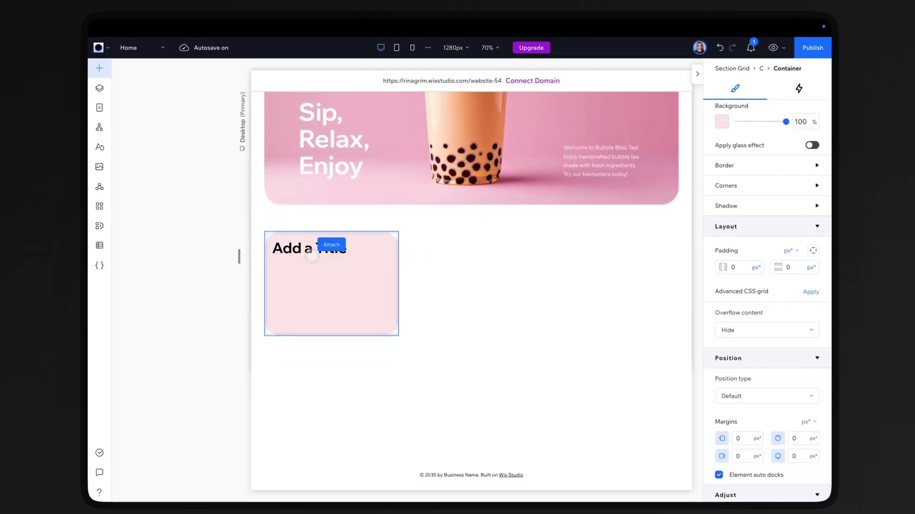
left_click_drag(312, 256, 311, 255)
Set the title's font size to 24 px and its color to dark red #B41824.
left_click(792, 343)
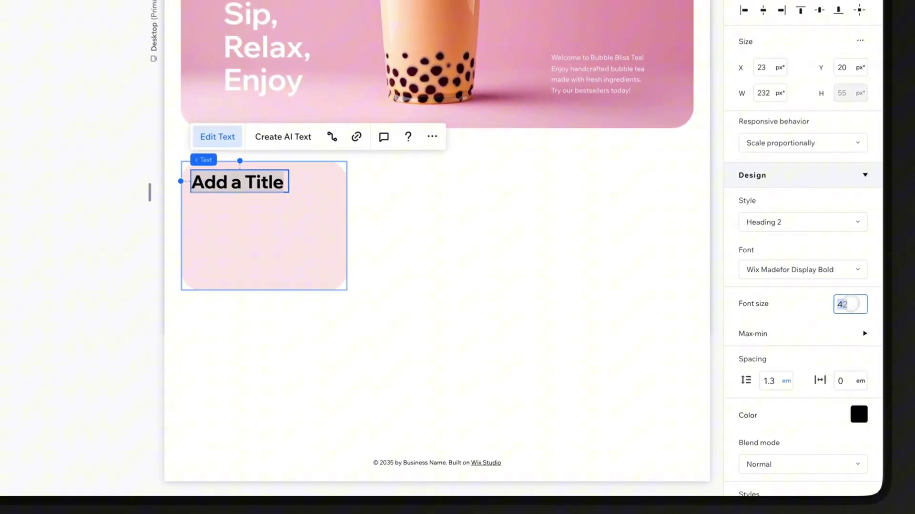
type("24")
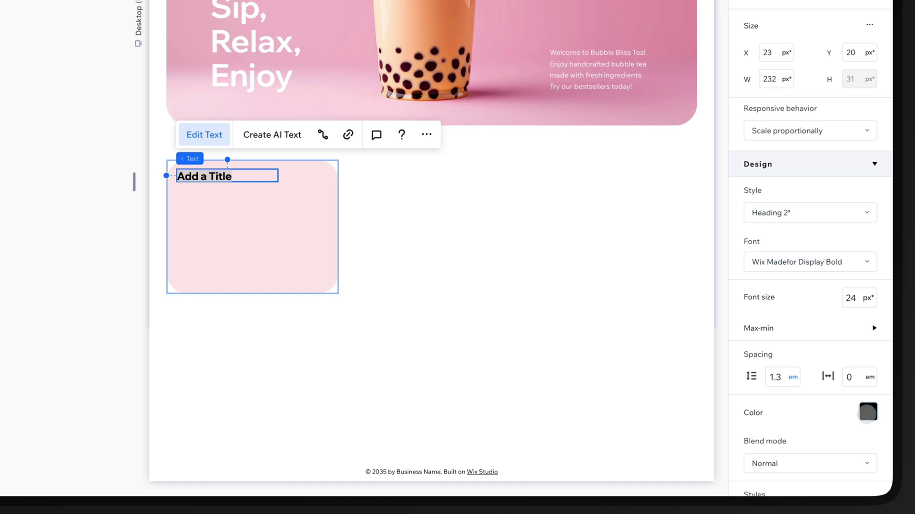
left_click(868, 412)
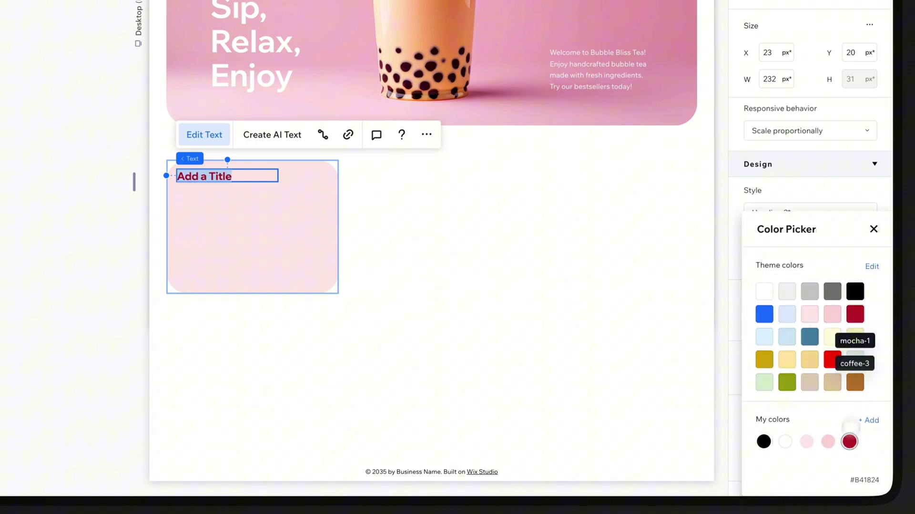
left_click(855, 314)
left_click(874, 229)
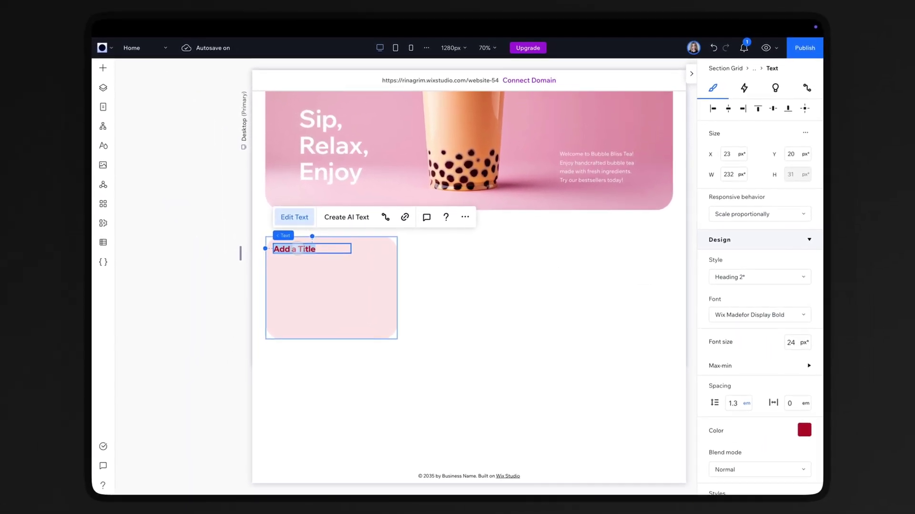
Change the title text to "strawberry" and narrow its text box to about 133 px.
type("strawberry")
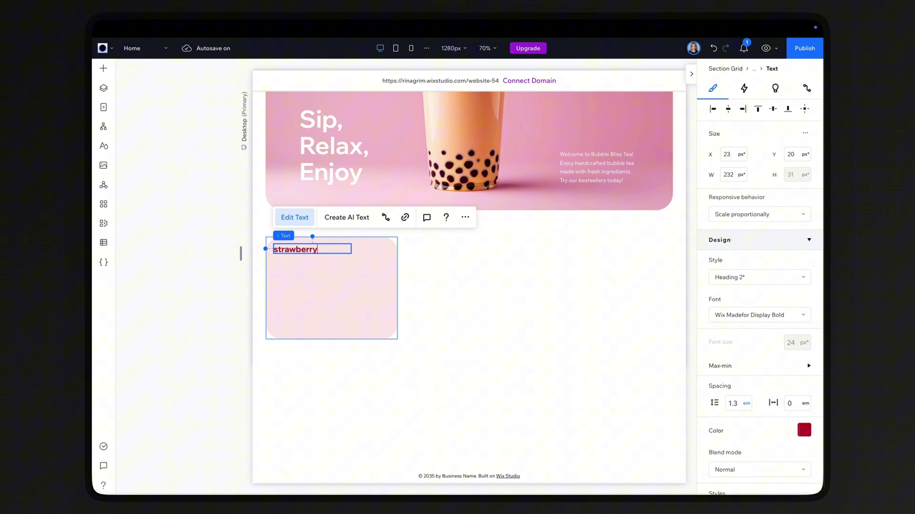
left_click_drag(351, 249, 296, 252)
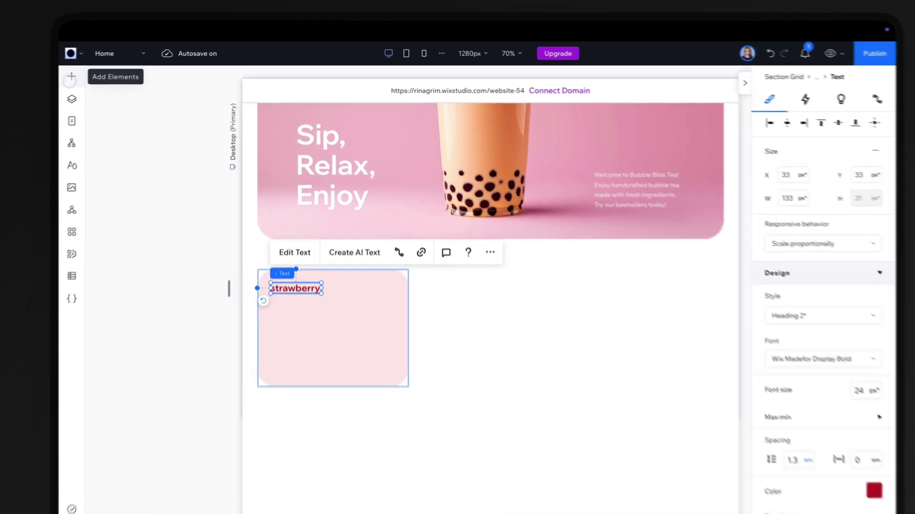
Add a container about 134 by 31 px directly under the strawberry title and set its fill opacity to 0%.
left_click(103, 68)
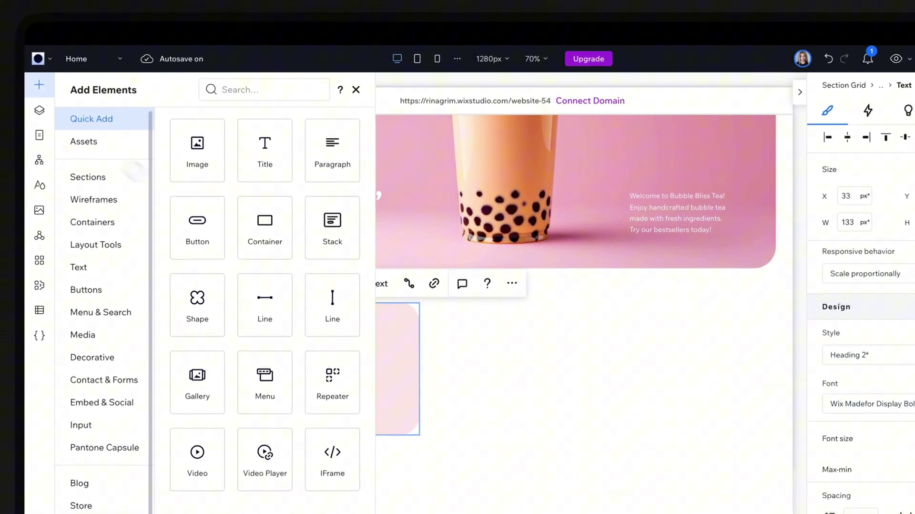
left_click_drag(277, 174, 352, 299)
left_click_drag(354, 335, 331, 317)
left_click_drag(331, 376, 317, 301)
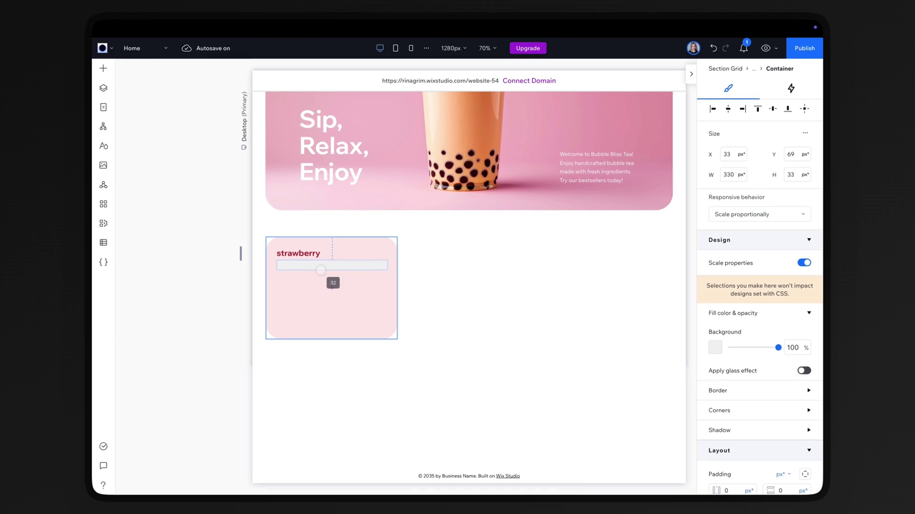
left_click_drag(778, 347, 718, 347)
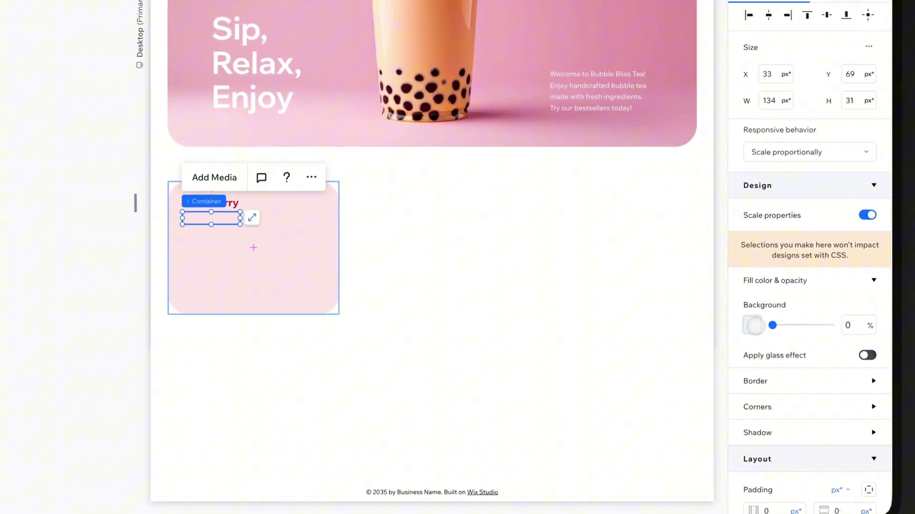
Give the small container under the title a thin border in the dark red theme color strawberry-3.
scroll(719, 360, "down", 3)
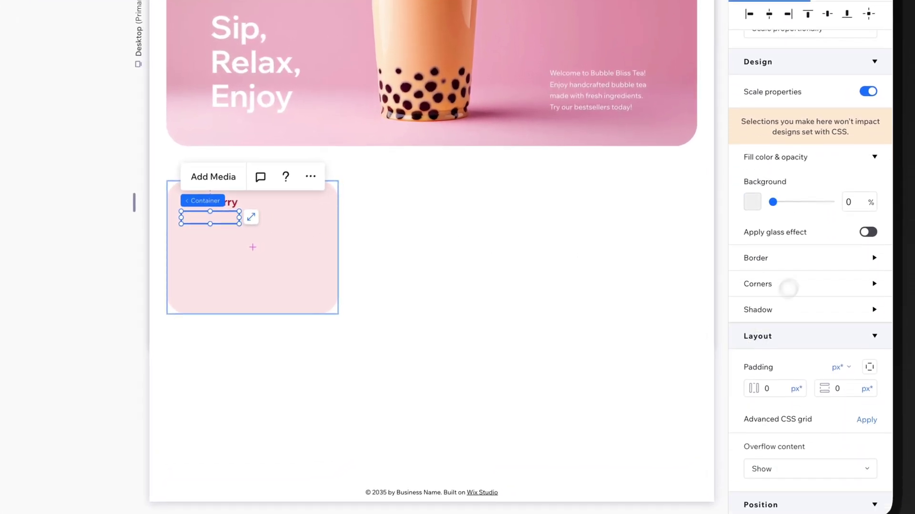
left_click(799, 265)
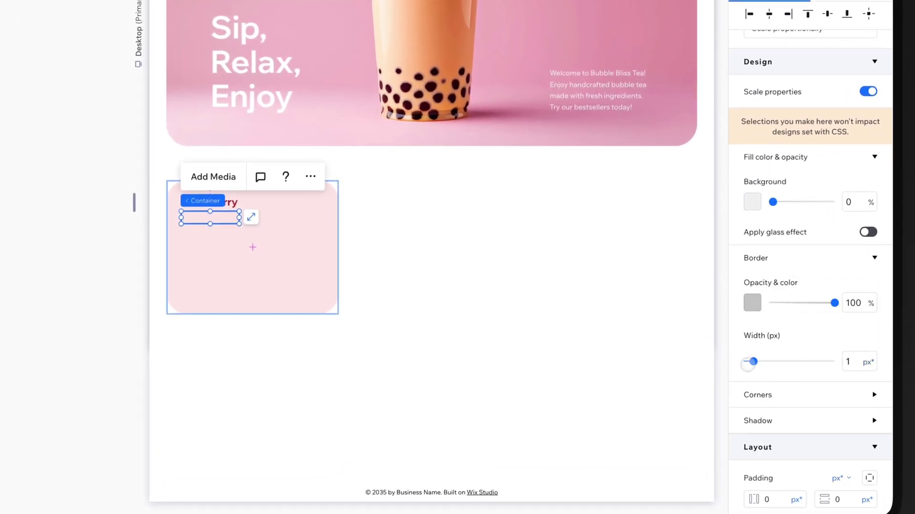
left_click(751, 301)
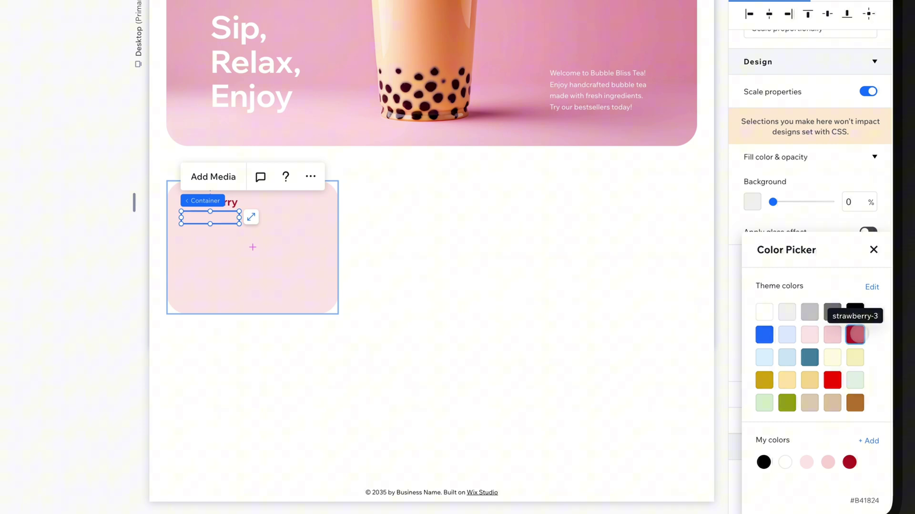
left_click(873, 250)
left_click(867, 259)
Round all corners of the small bordered container with a radius of 999 px.
left_click(769, 282)
left_click(758, 326)
type("999")
key("Return")
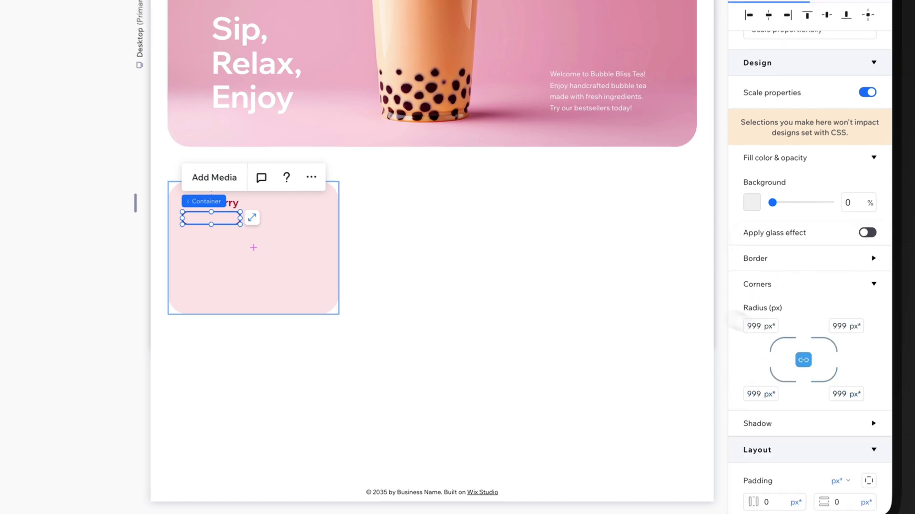
left_click(719, 320)
Add a 12 px dark red title reading "sugarfree" inside the rounded outline container and narrow its text box to fit.
left_click(103, 68)
left_click_drag(277, 117, 347, 277)
key("Return")
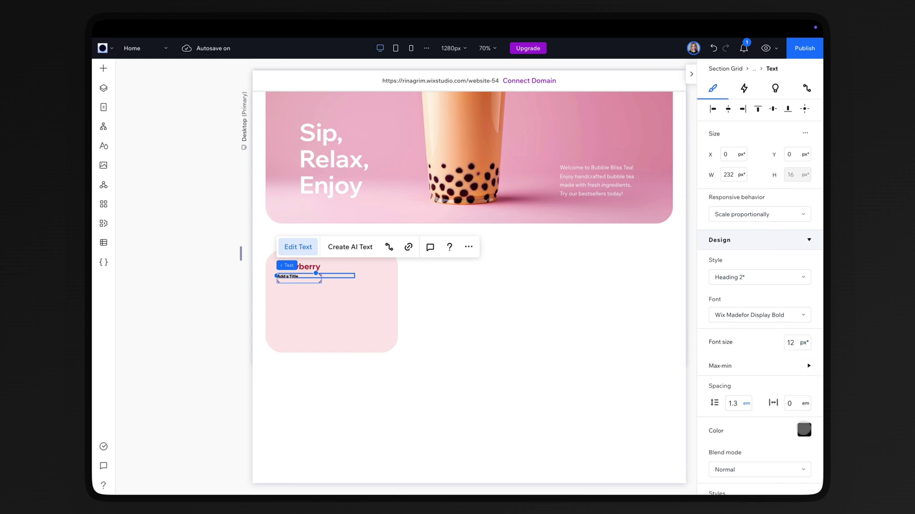
left_click(804, 429)
left_click(808, 289)
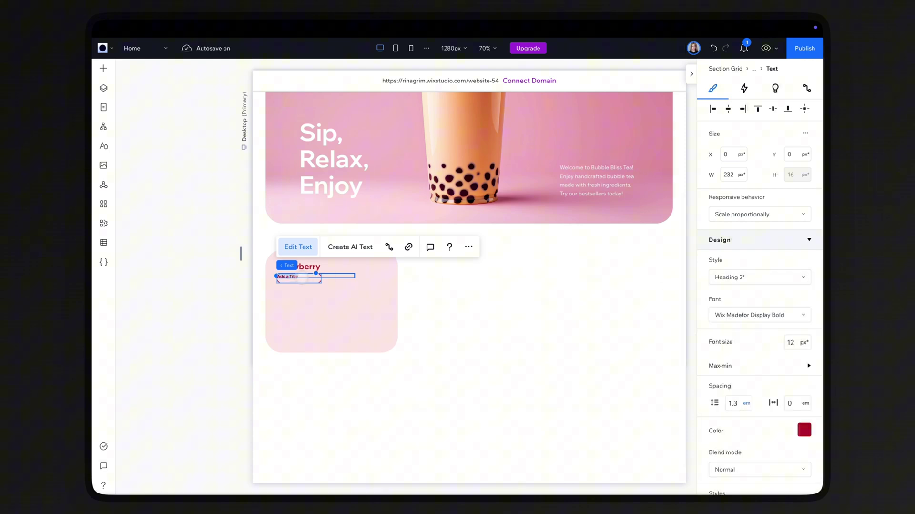
type("ee")
left_click_drag(339, 276, 308, 278)
Combine the strawberry title and the outlined sugarfree label into one stack.
left_click(316, 266, "shift")
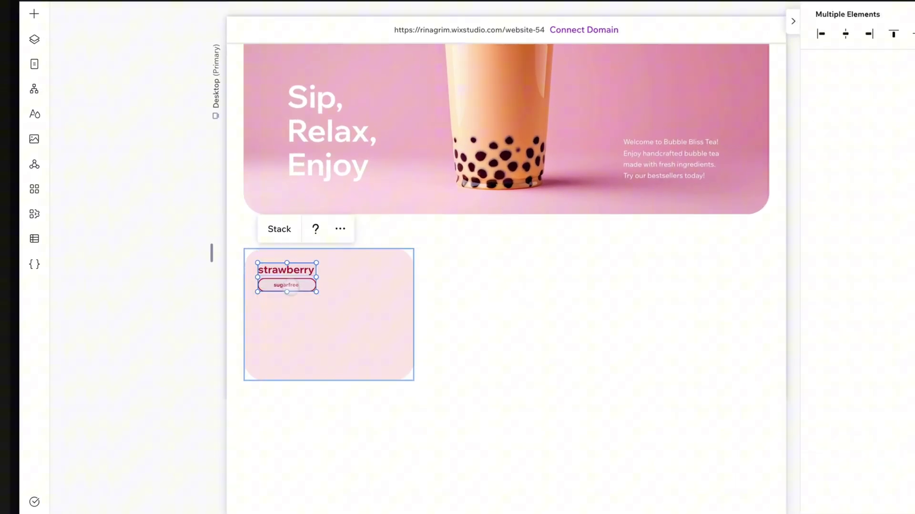
left_click(302, 233)
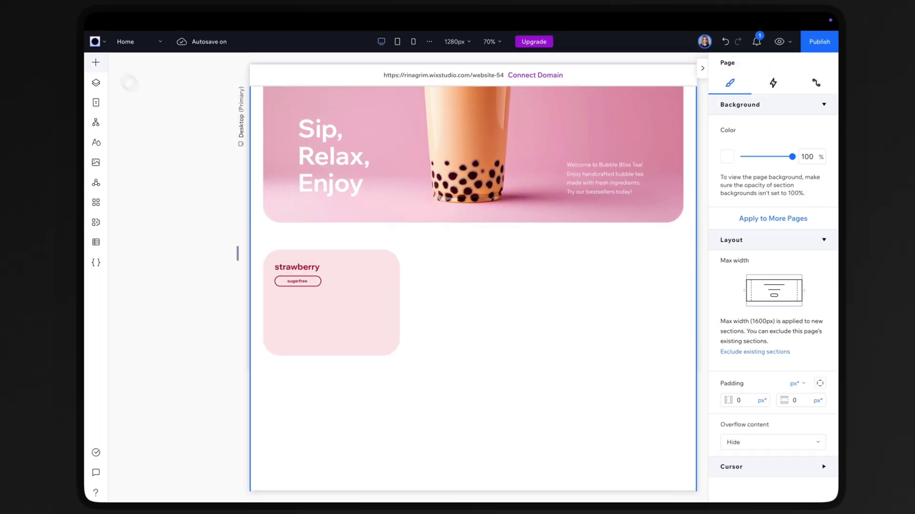
Add an image inside the strawberry card under the sugarfree label and replace its picture with Strawberry.png from the site files.
left_click(31, 11)
left_click_drag(210, 116, 300, 331)
left_click(314, 265)
left_click(403, 374)
left_click(743, 468)
Add a second image to the strawberry card and set its size to 50 by 50 px.
left_click(103, 68)
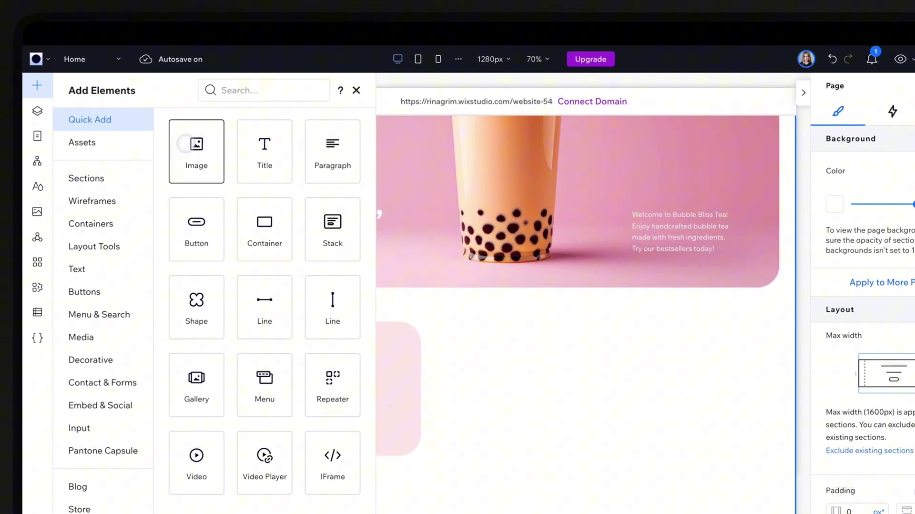
left_click_drag(186, 143, 339, 395)
left_click(856, 224)
type("50")
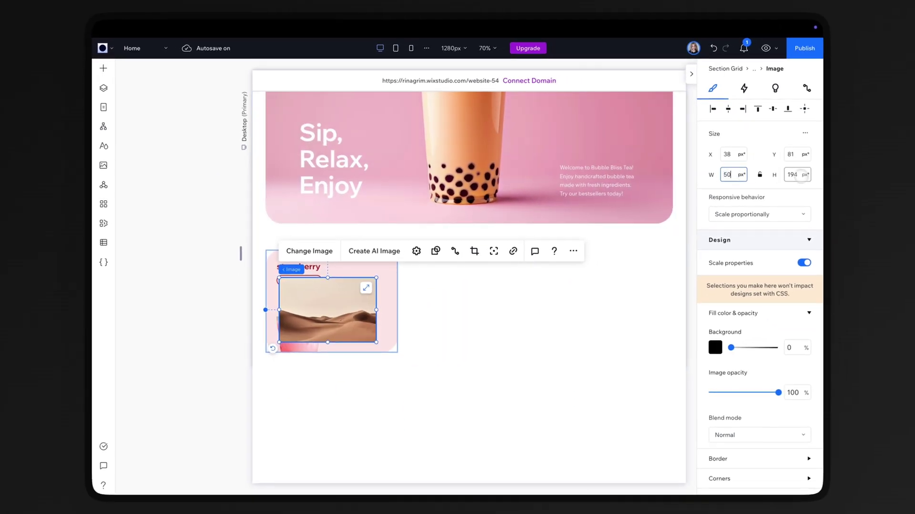
left_click(797, 175)
type("50")
Replace the small image's placeholder picture with strawberry-2 from the site files.
left_click(310, 251)
left_click(310, 314)
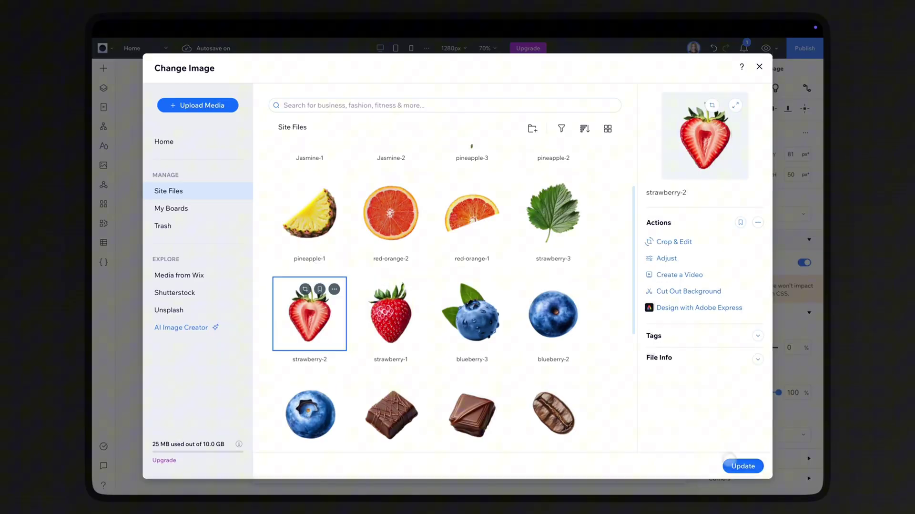
left_click(744, 465)
Move the small strawberry image onto the drink cup and reorder its layer so it sits behind the drink.
left_click_drag(297, 296, 290, 339)
left_click(103, 88)
mouse_move(200, 333)
left_mouse_down()
mouse_move(215, 327)
mouse_move(205, 317)
left_mouse_up()
left_click(246, 71)
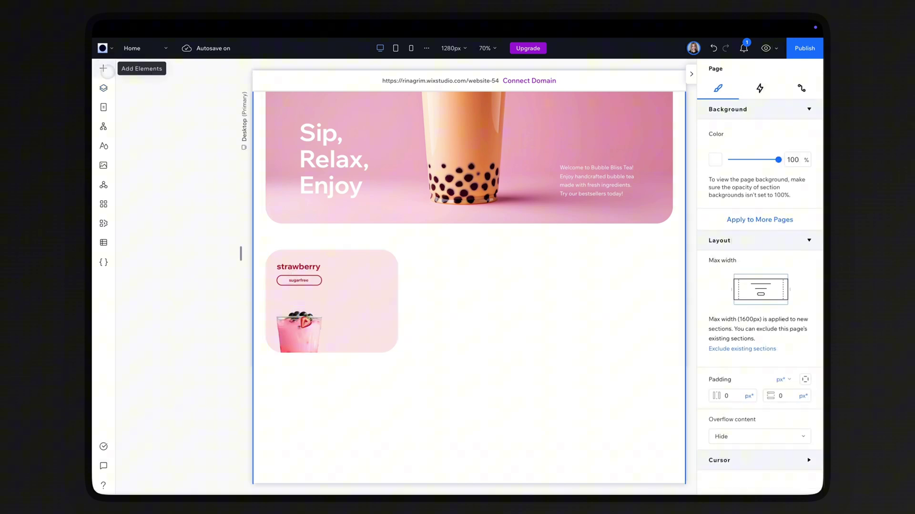
Add a container about 149 by 46 px in the card's lower right corner and set its background opacity to 0%.
left_click(103, 68)
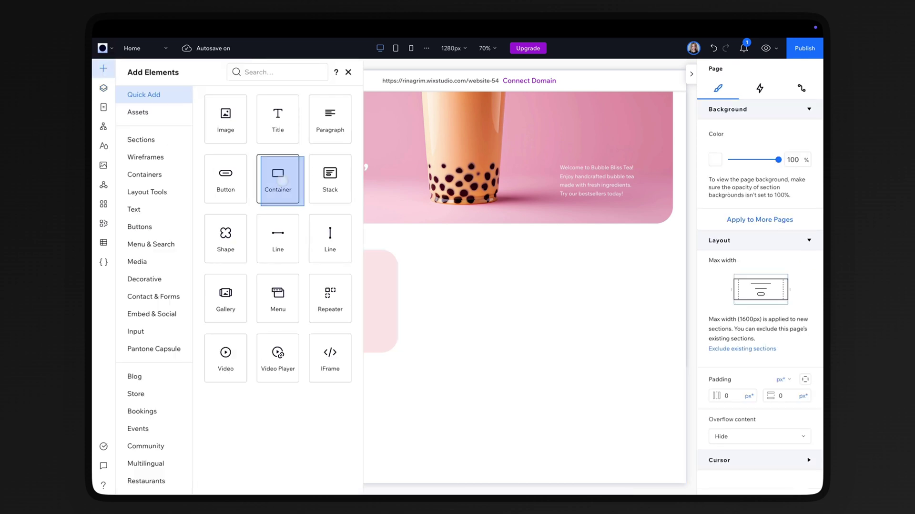
left_click_drag(281, 181, 397, 337)
left_click_drag(778, 347, 728, 347)
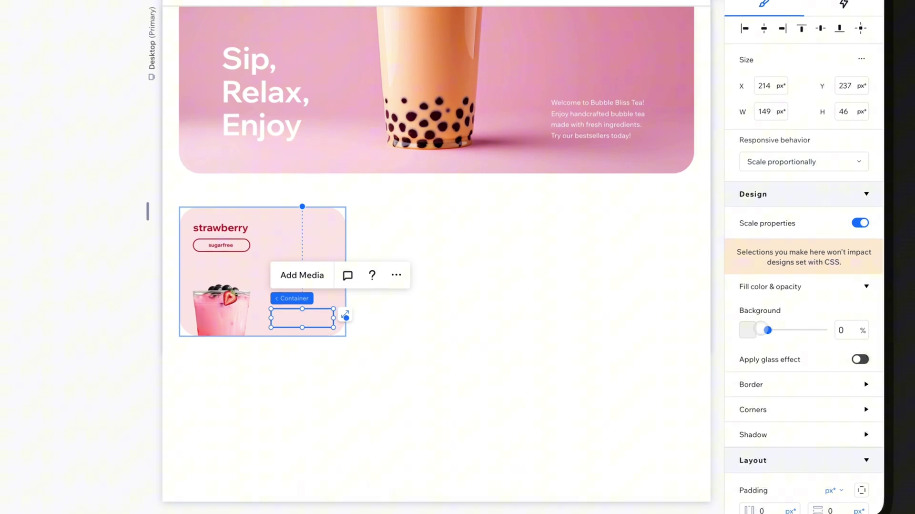
Round the transparent container's corners with a 999 px radius and set its overflow content to Hide.
scroll(708, 409, "down", 3)
left_click(739, 271)
left_click(756, 265)
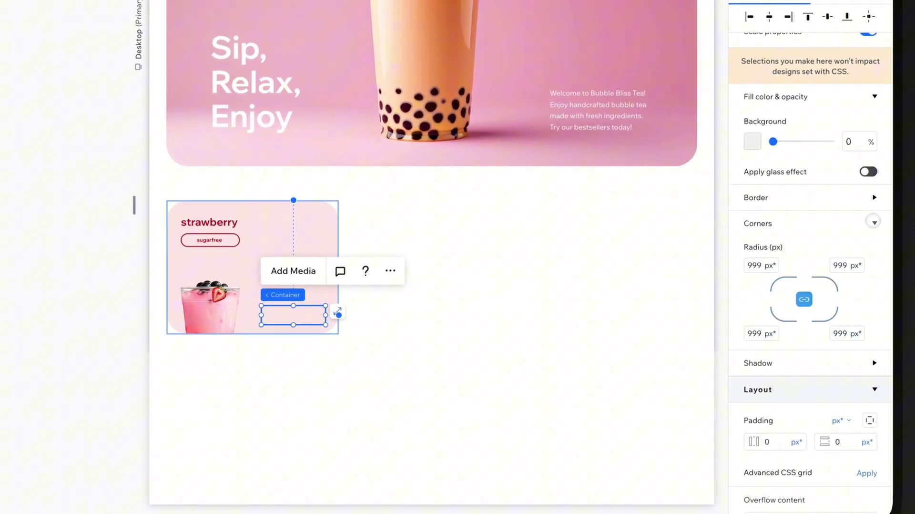
left_click(873, 222)
scroll(824, 236, "down", 3)
left_click(809, 277)
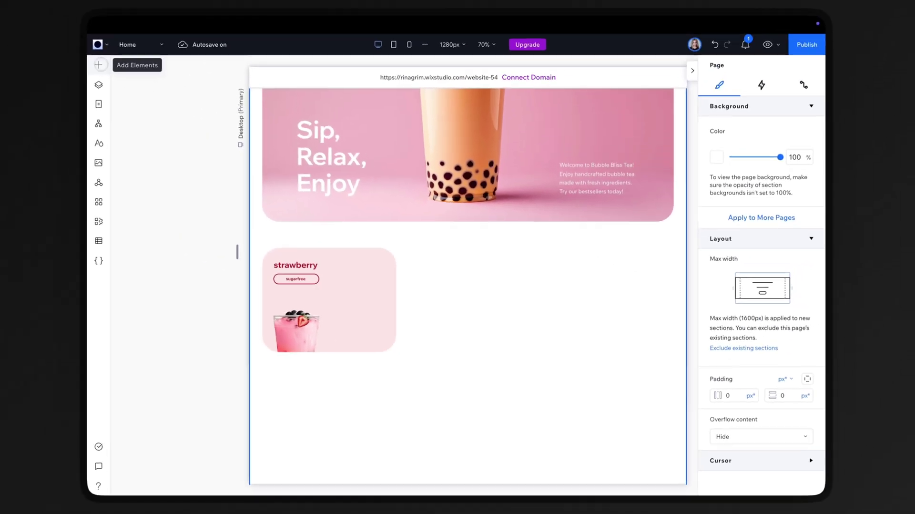
Add a container 149 by 46 px inside the transparent one and fill it with the dark red theme color.
left_click(101, 62)
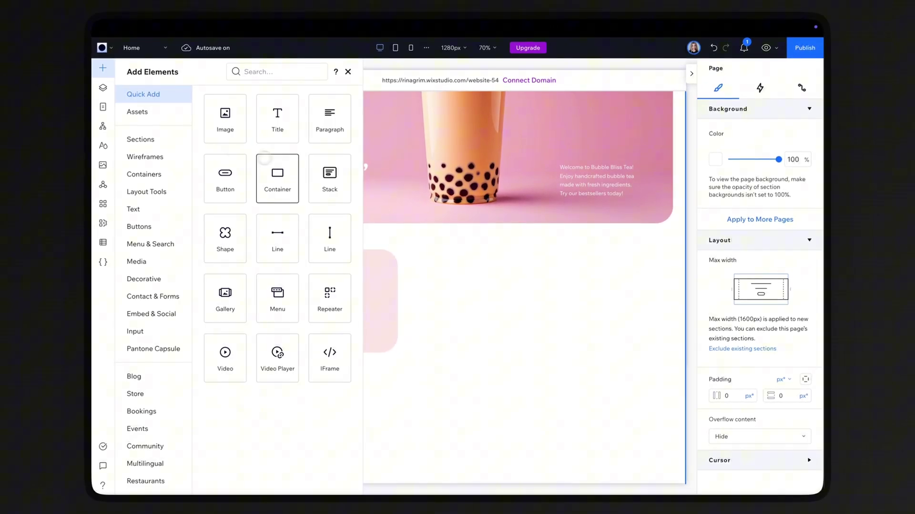
left_click_drag(276, 179, 363, 338)
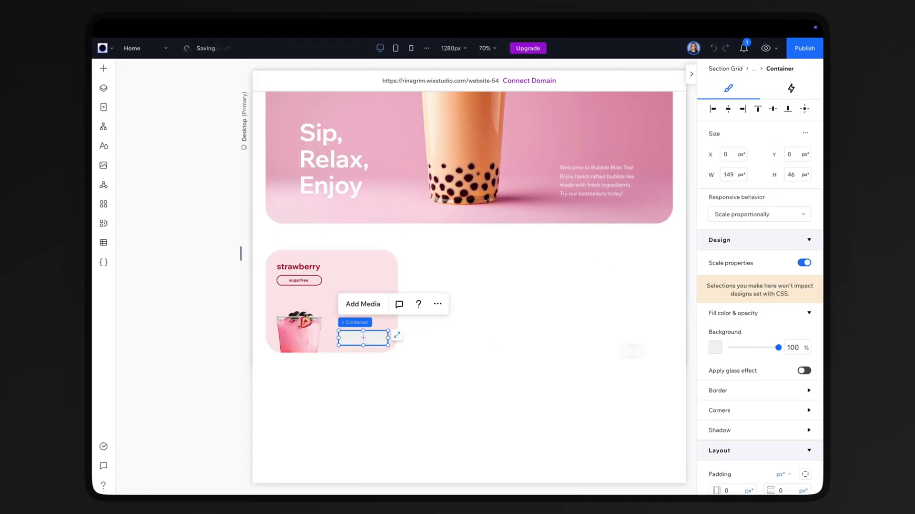
left_click(715, 347)
left_click(794, 354)
left_click(808, 264)
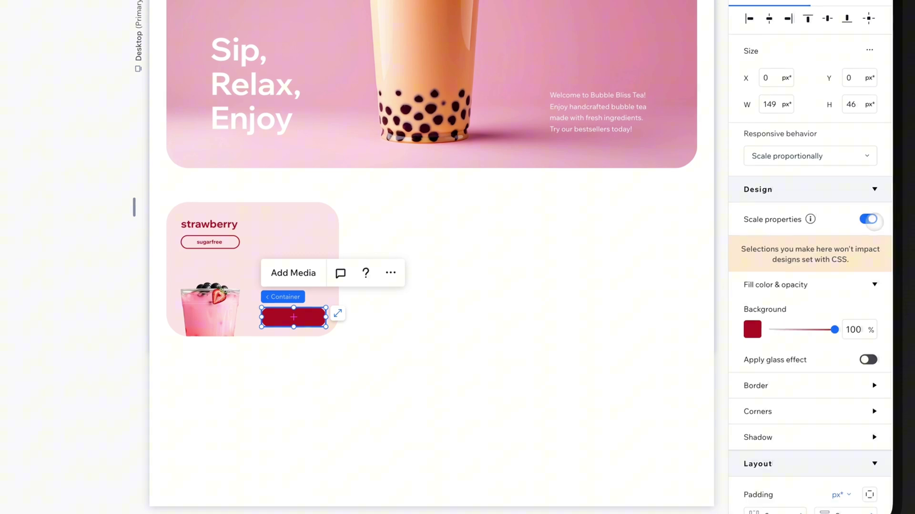
Round all corners of the dark red container with a radius of 999 px.
scroll(802, 382, "down", 3)
left_click(791, 286)
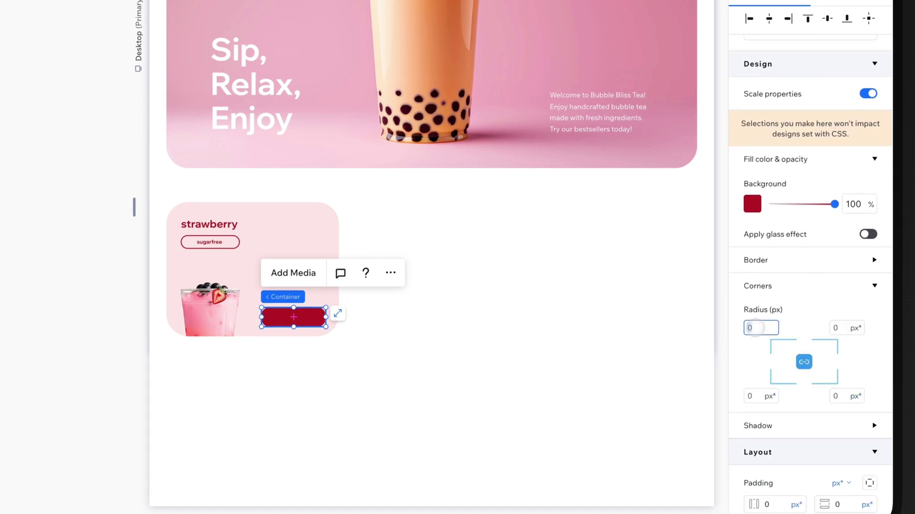
key("Return")
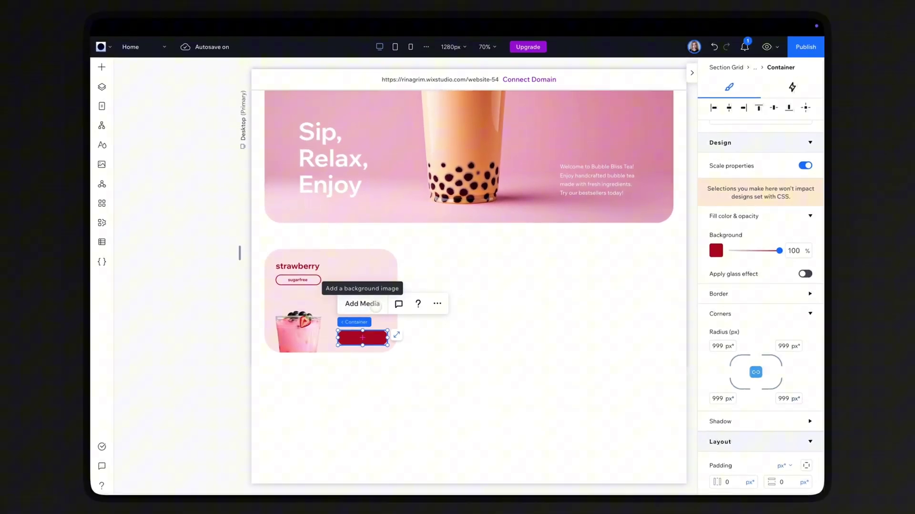
Add Arrow.svg to the dark red container and narrow it from the left to a 46 px circle.
left_click(298, 273)
left_click(412, 273)
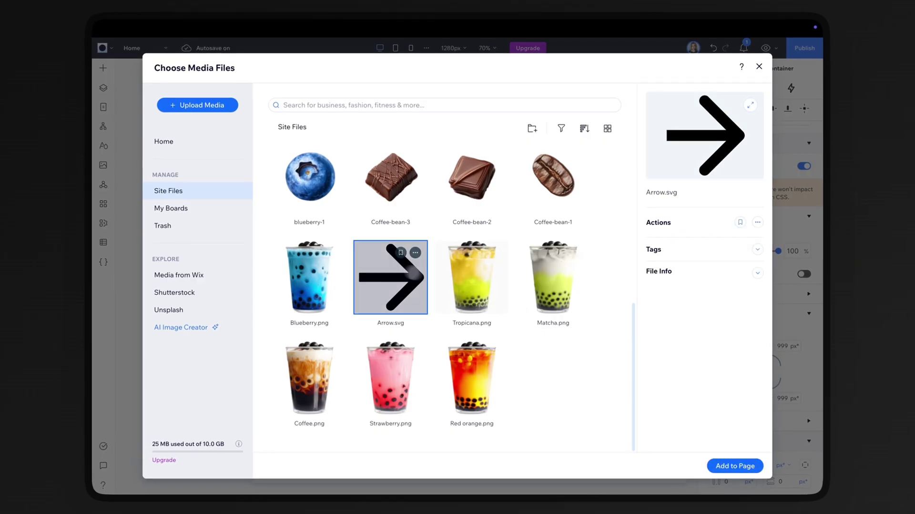
left_click(722, 465)
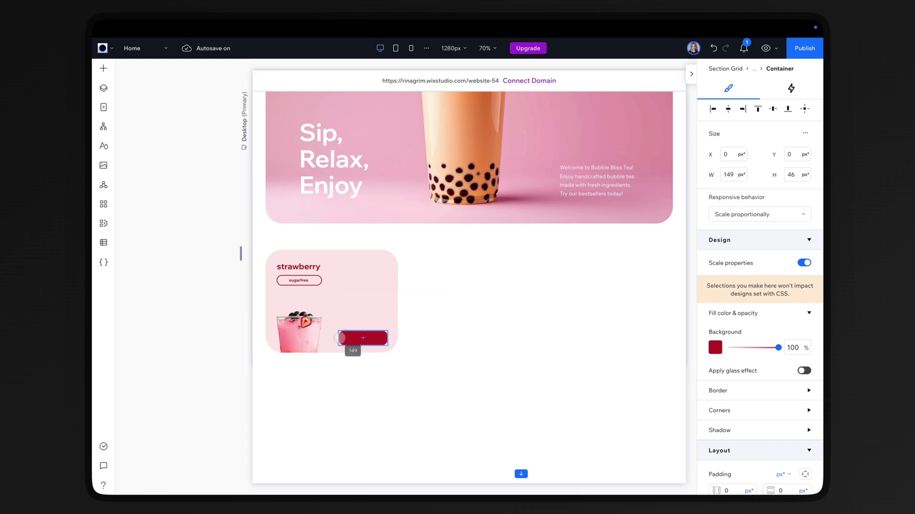
left_click_drag(372, 338, 373, 338)
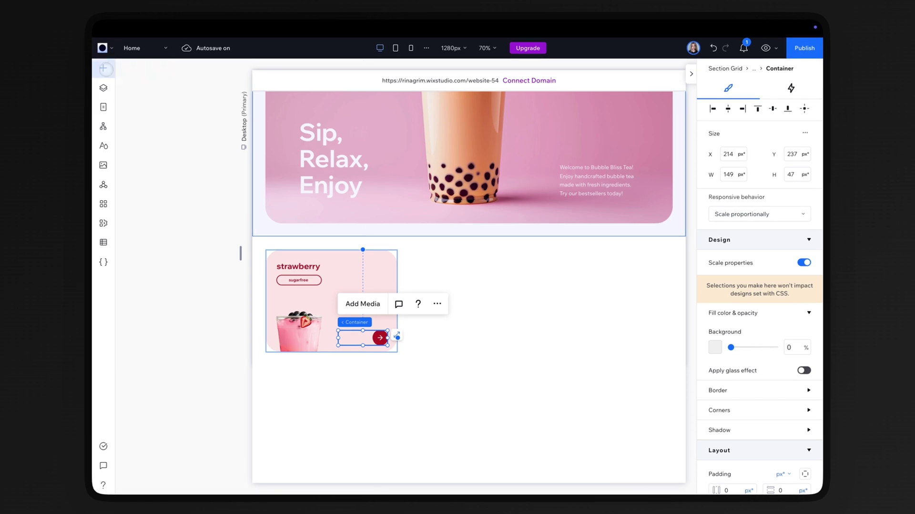
Add another container 149 by 48 px inside the transparent one and fill it with the theme color strawberry-3.
left_click(103, 68)
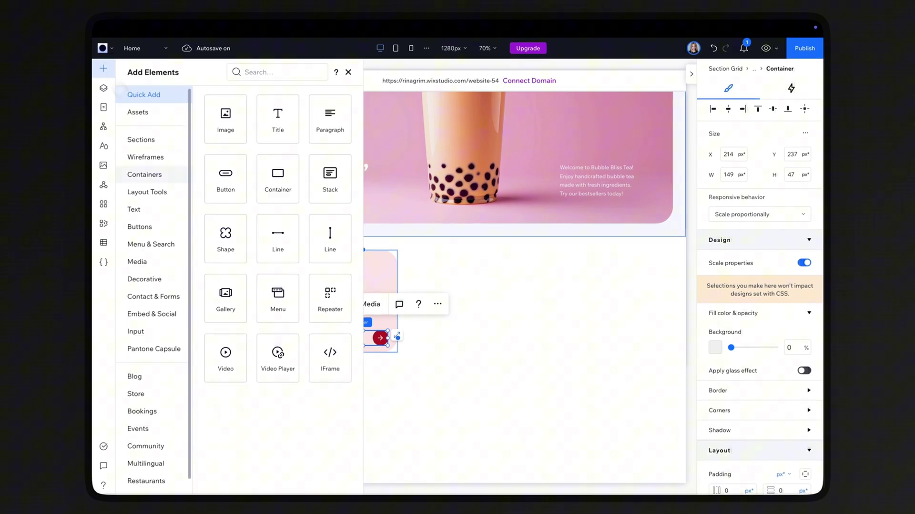
left_click_drag(278, 178, 376, 334)
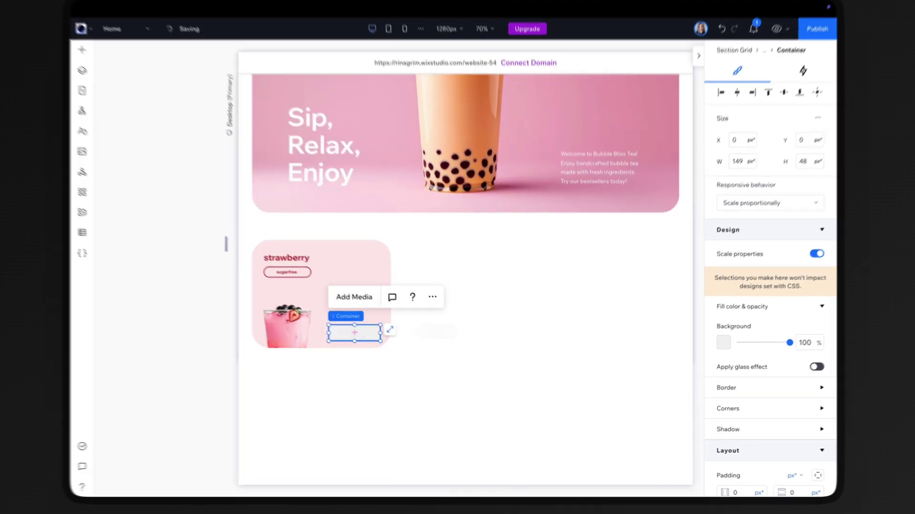
left_click(723, 342)
left_click(807, 350)
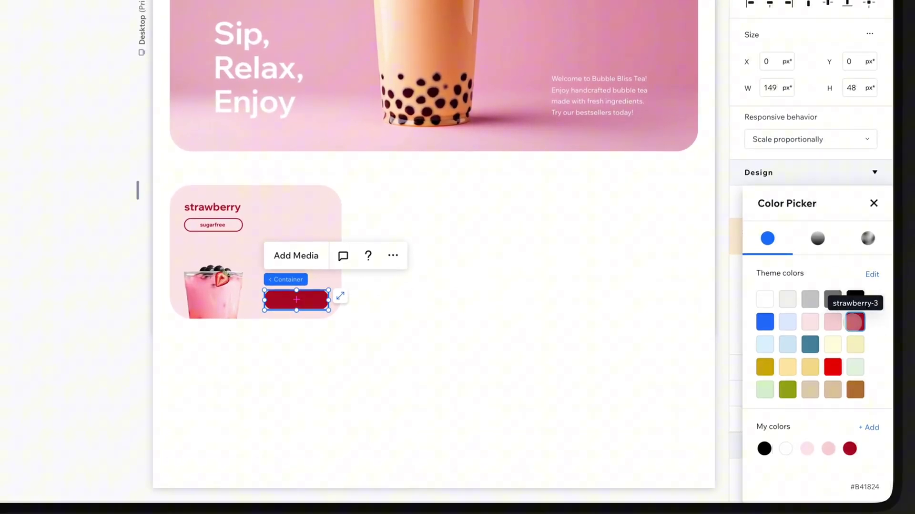
left_click(873, 203)
Round the corners of the full-width dark red container and set its overflow content to Hide.
scroll(812, 297, "down", 3)
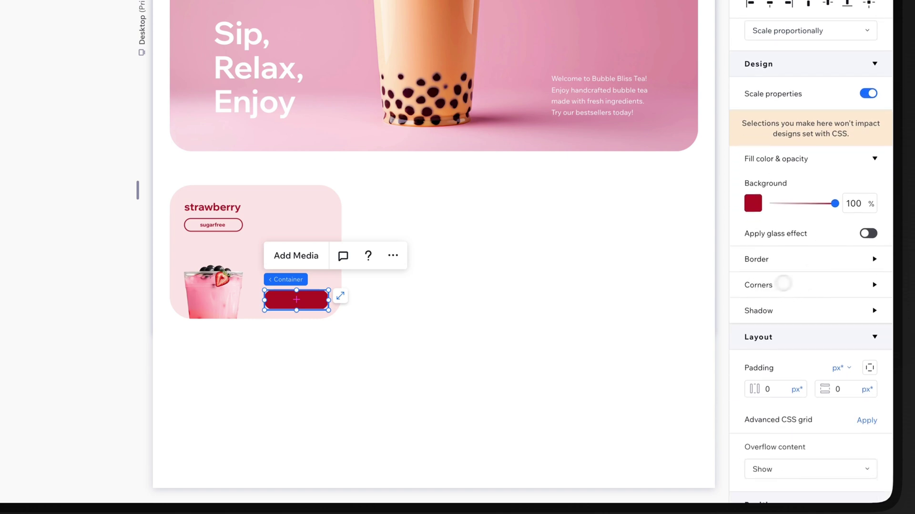
left_click(784, 285)
left_click(875, 284)
scroll(827, 299, "down", 1)
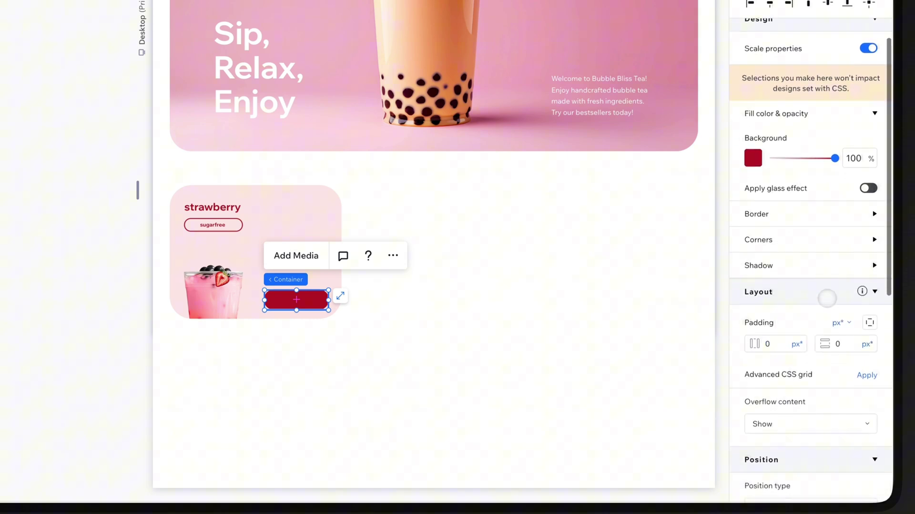
left_click(813, 424)
left_click(813, 425)
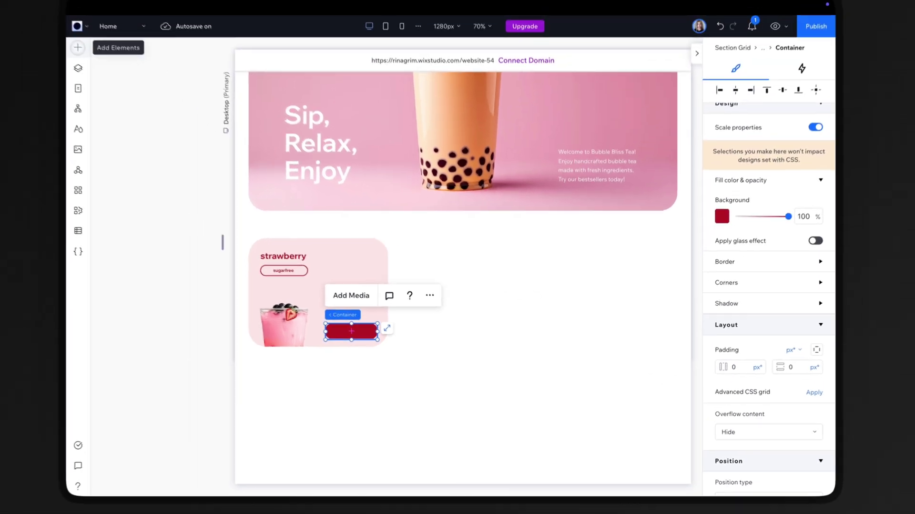
Add a title reading "Discovery" inside the full-width dark red container, set in 16 px light pink text.
left_click(102, 67)
left_click_drag(273, 107, 364, 338)
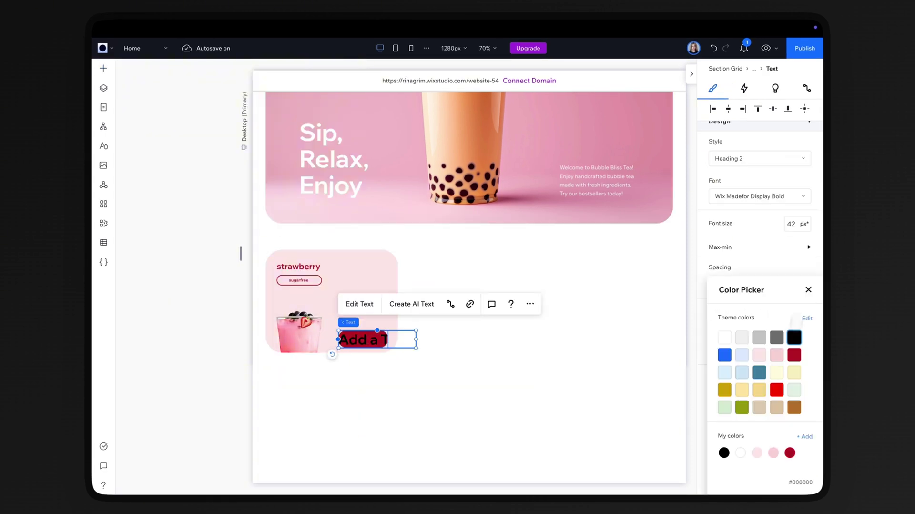
left_click(808, 290)
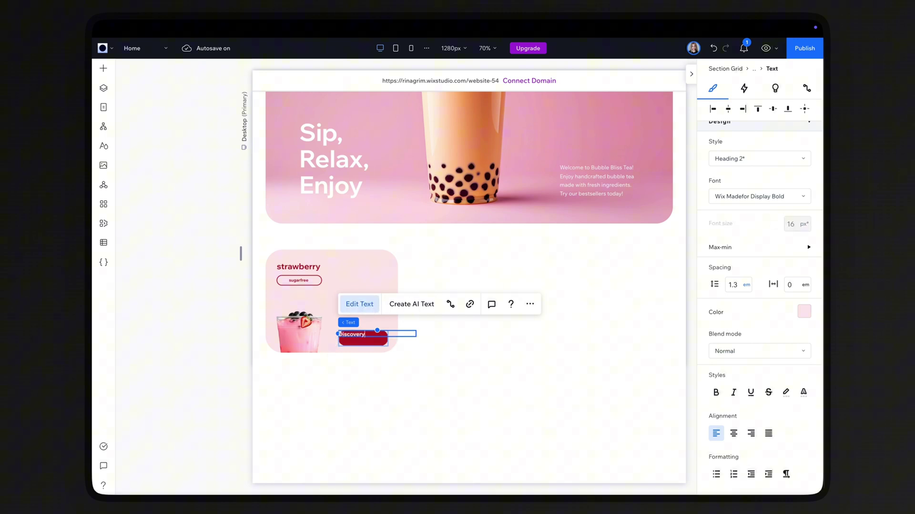
Narrow the "Discovery" text box to fit its text and center it horizontally and vertically in the dark red container.
left_click_drag(416, 334, 365, 333)
left_click(727, 109)
left_click(772, 108)
left_click(120, 99)
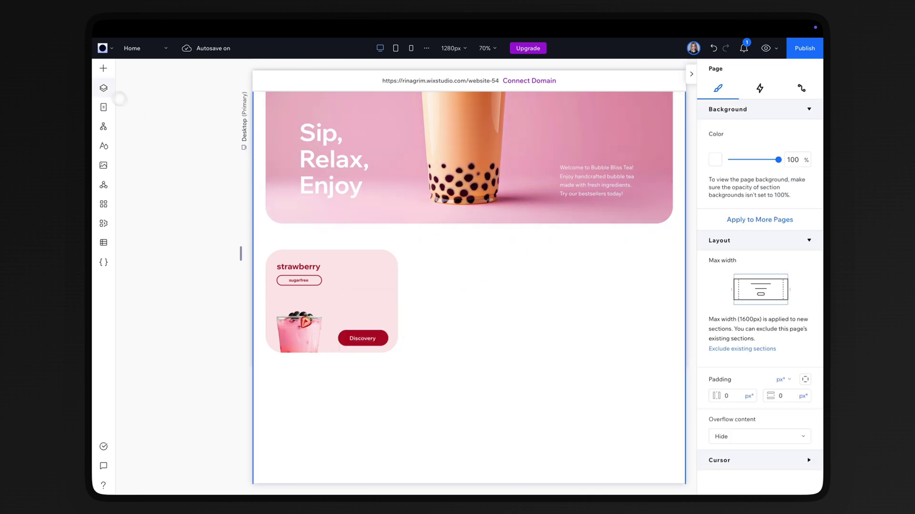
Rename the transparent container's layer to "button", the arrow container to "Default" and the Discovery container to "Hover".
left_click(103, 88)
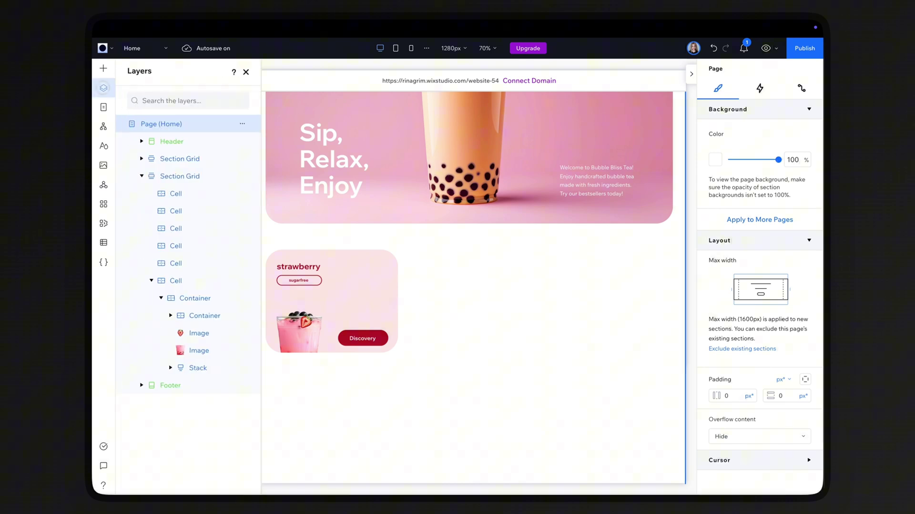
double_click(208, 315)
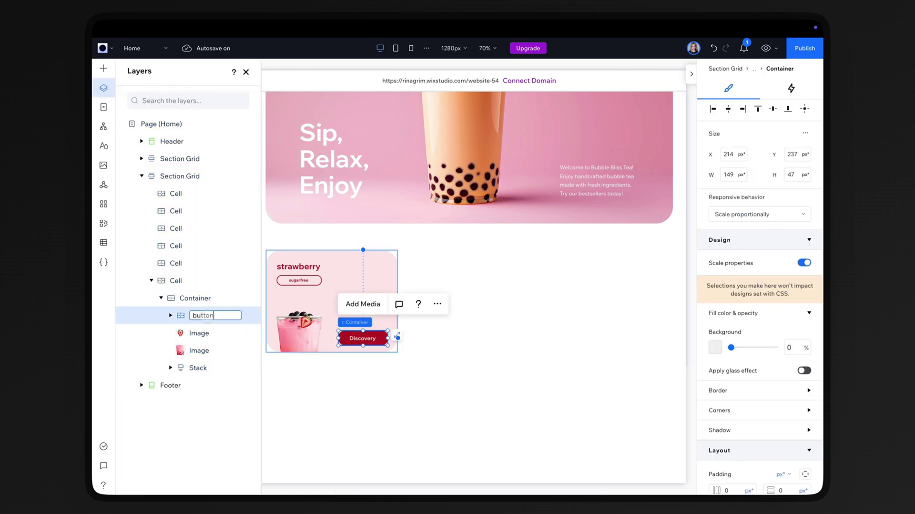
left_click(208, 333)
double_click(212, 332)
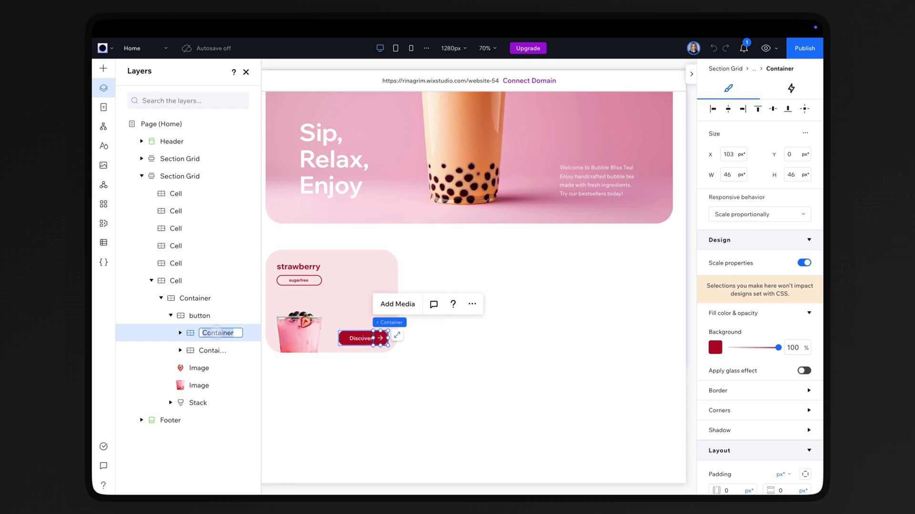
type("Defaul")
type("t")
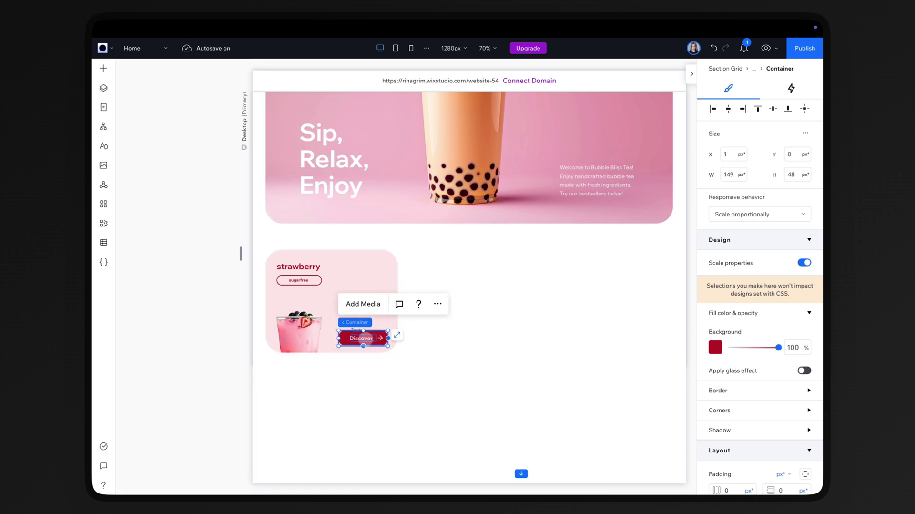
Set the X position of the Discovery container to 100 px so it shifts right inside the button container.
left_click(732, 154)
type("0")
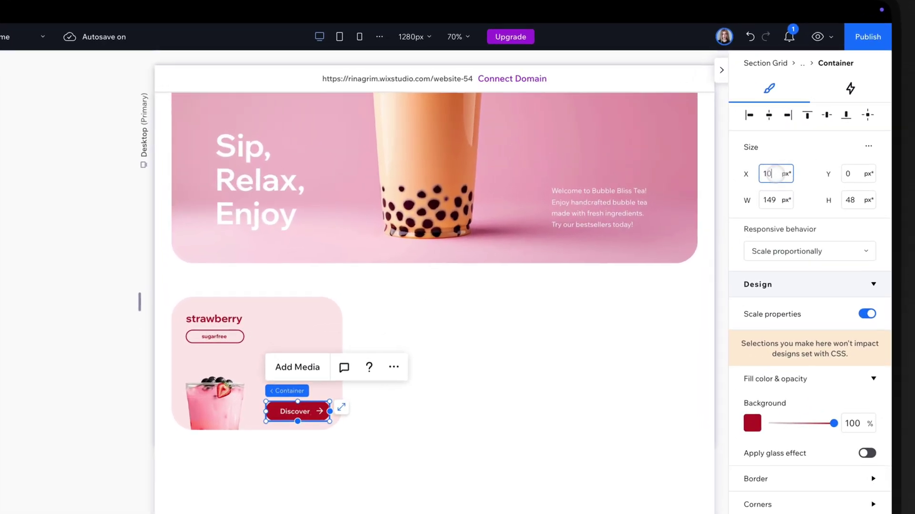
type("0")
key("Return")
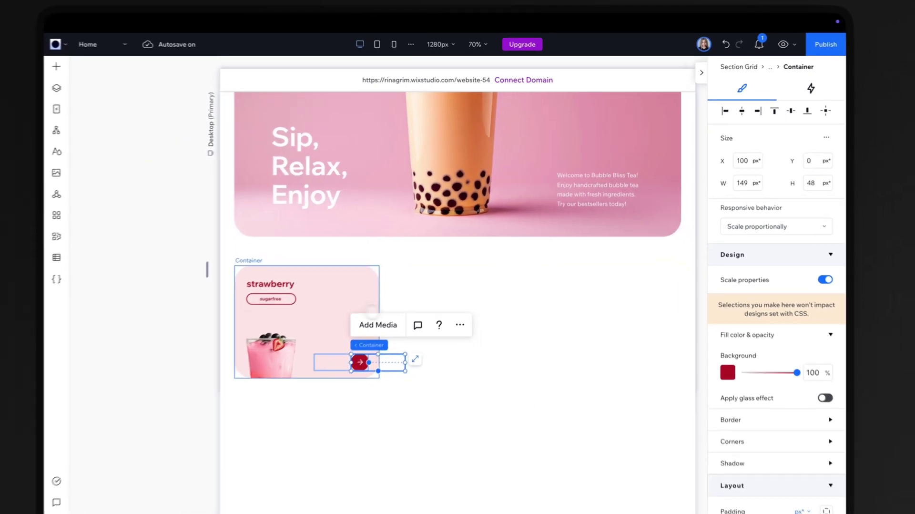
left_click(71, 364)
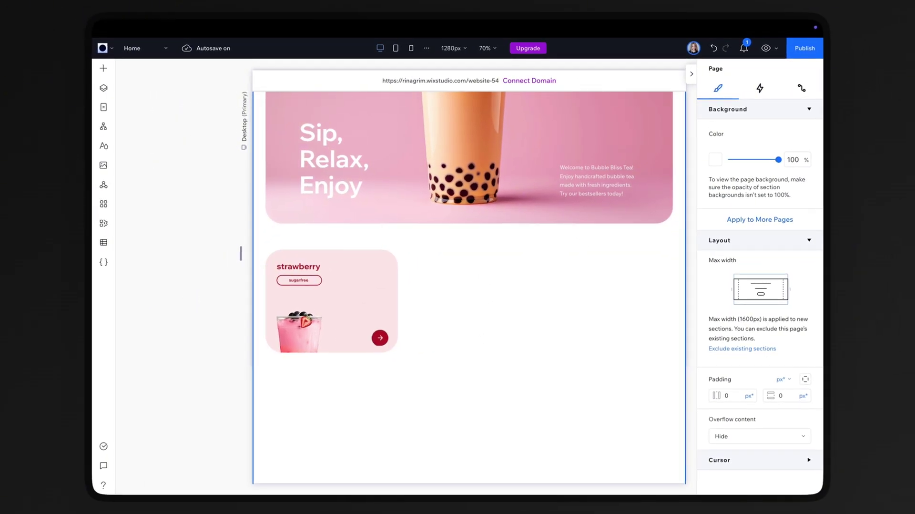
Rename the card's outer container layer to "Main" and open its animations and effects settings.
left_click(104, 89)
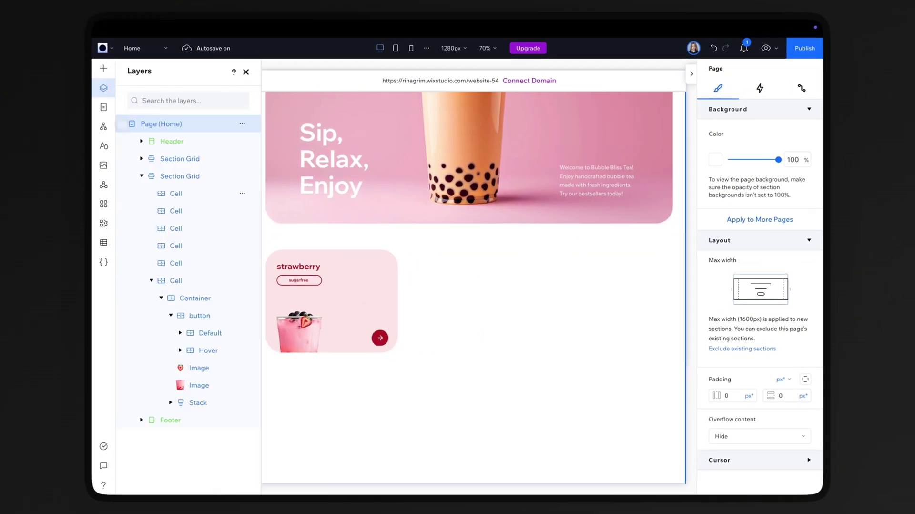
left_click(195, 297)
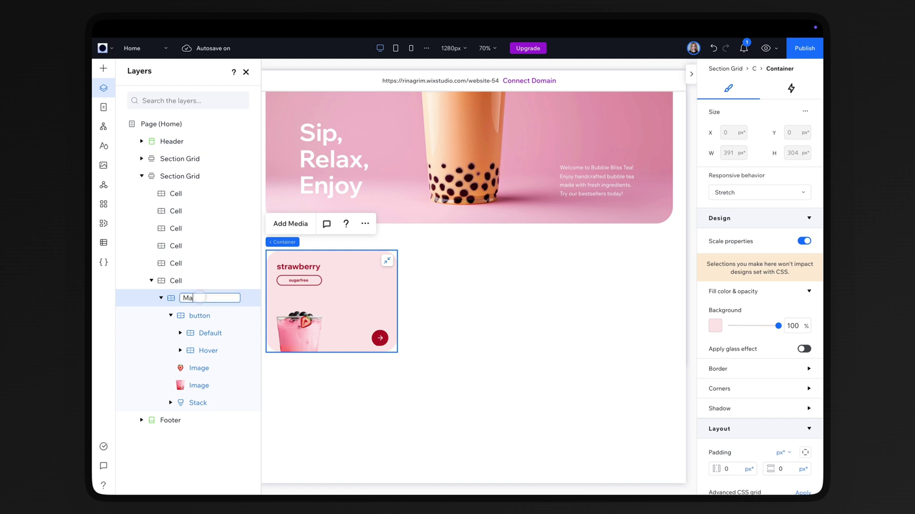
type("Main")
key("Return")
left_click(791, 87)
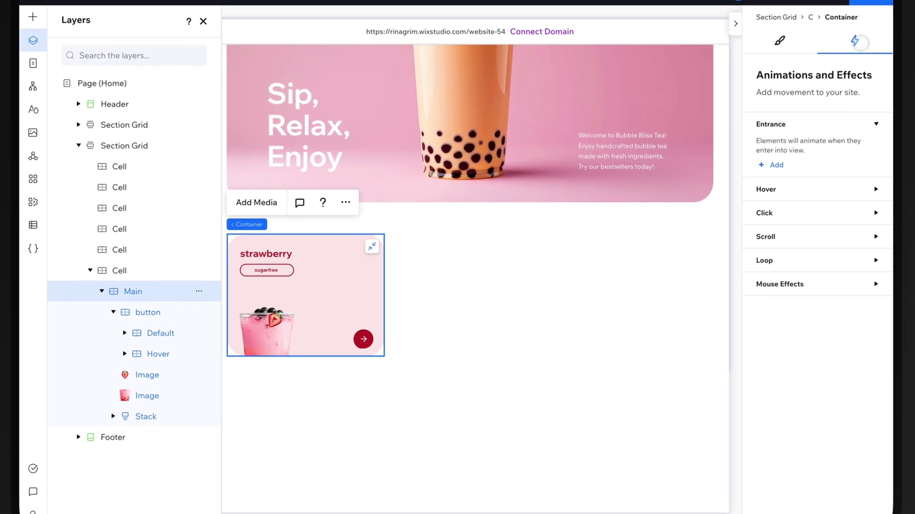
Add a Color hover animation to the Main container with the strawberry-2 fill color and a 0.3 s duration, and preview it.
left_click(795, 191)
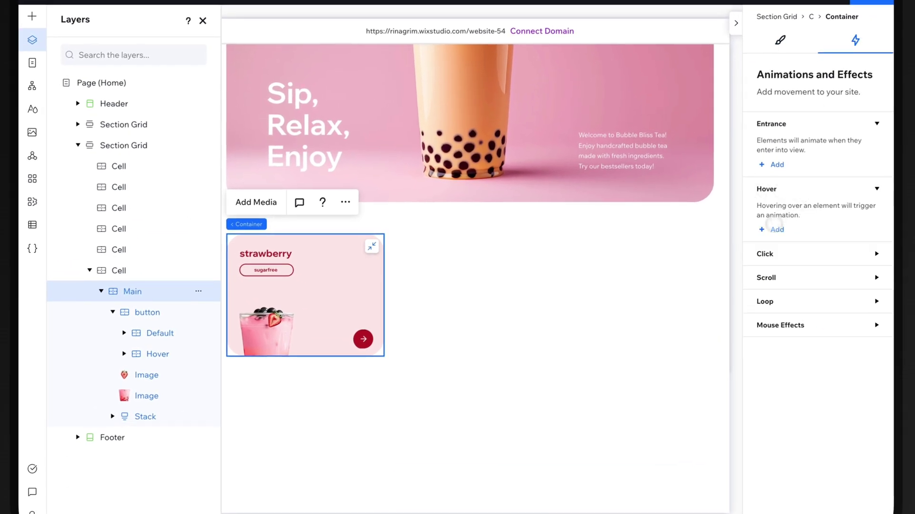
left_click(777, 229)
left_click(773, 386)
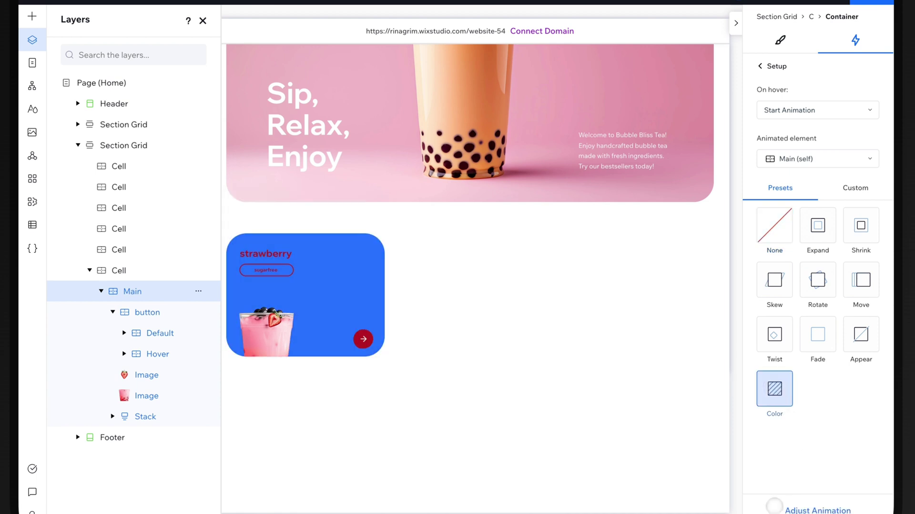
left_click(764, 107)
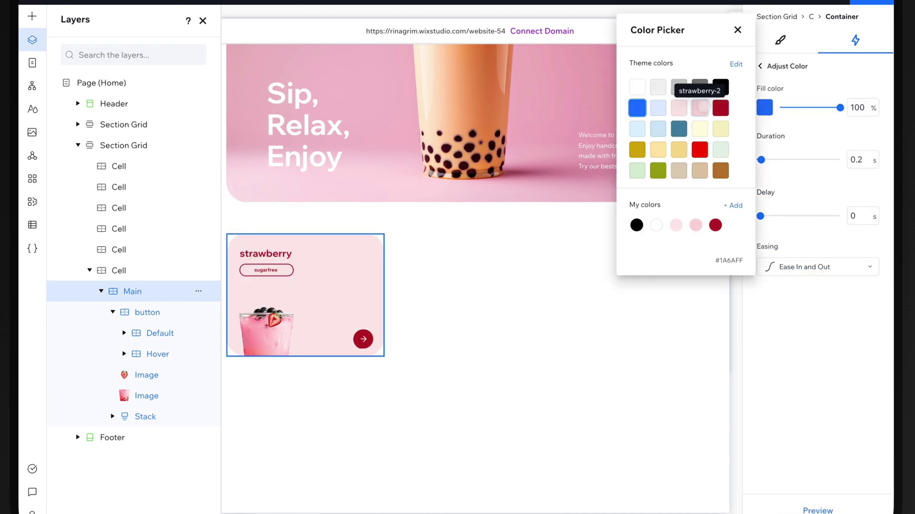
left_click(738, 30)
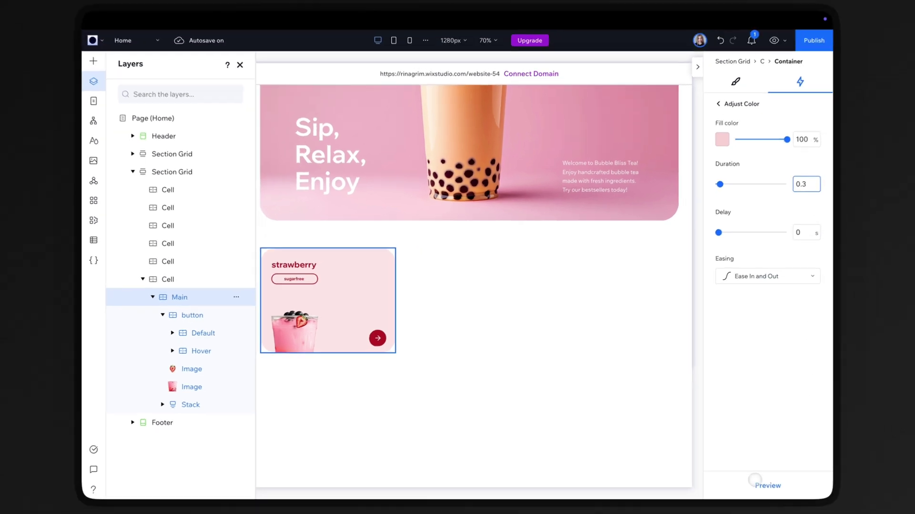
left_click(816, 509)
left_click(711, 109)
left_click(711, 110)
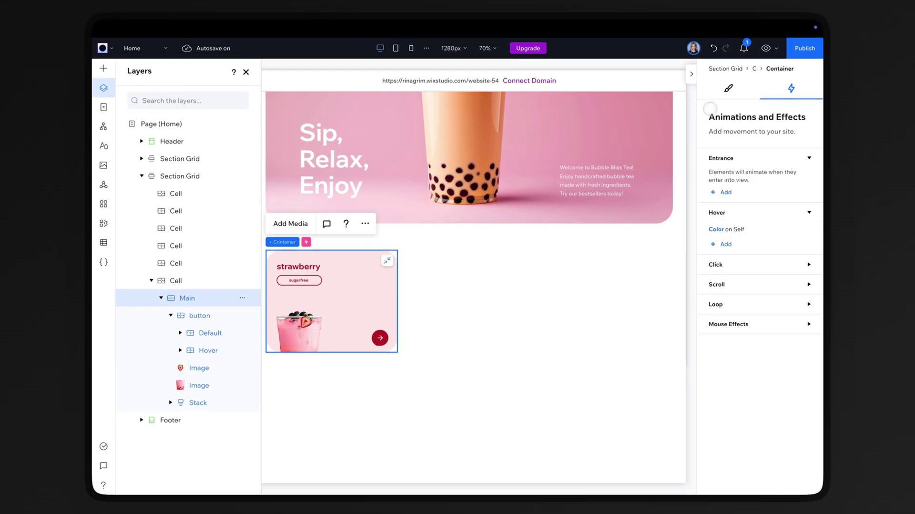
Add a Move hover animation from Main to the Hover container with a 270° angle and 75% distance, and preview it.
left_click(734, 246)
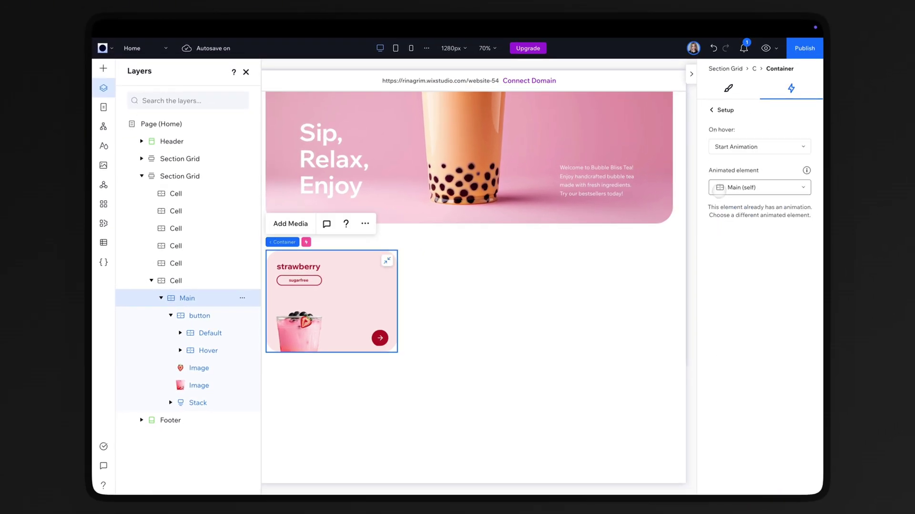
left_click(778, 186)
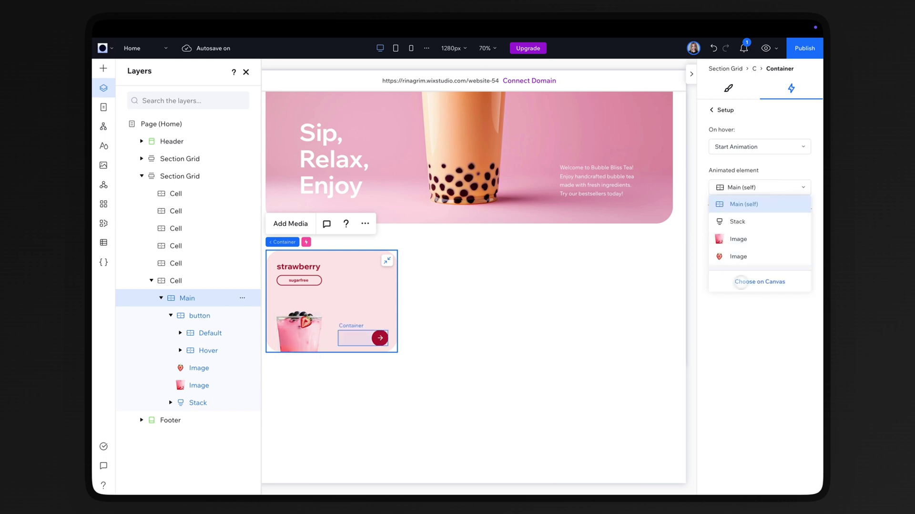
left_click(776, 282)
left_click(230, 353)
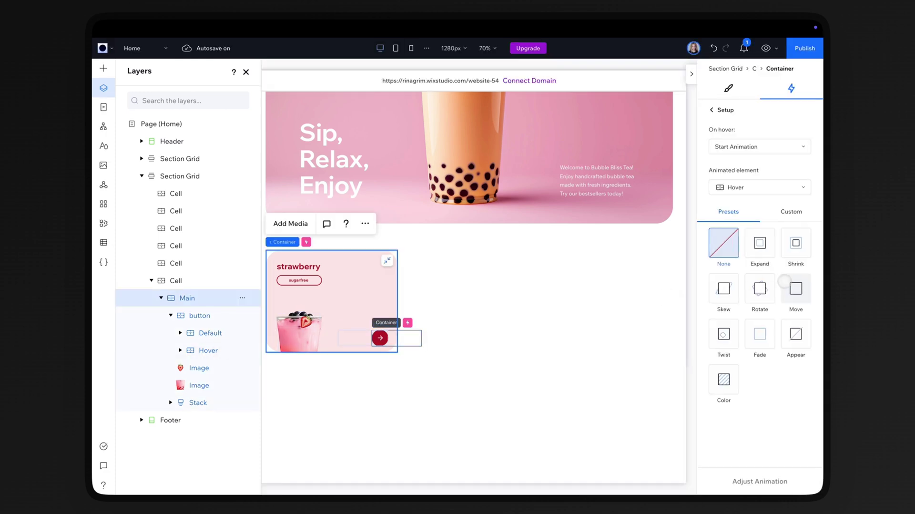
left_click(795, 288)
left_click(744, 480)
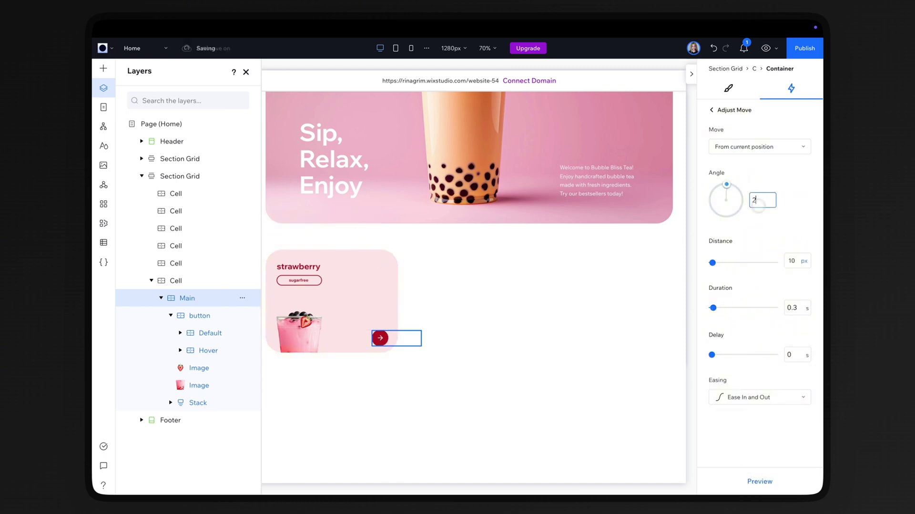
left_click(803, 256)
left_click(763, 318)
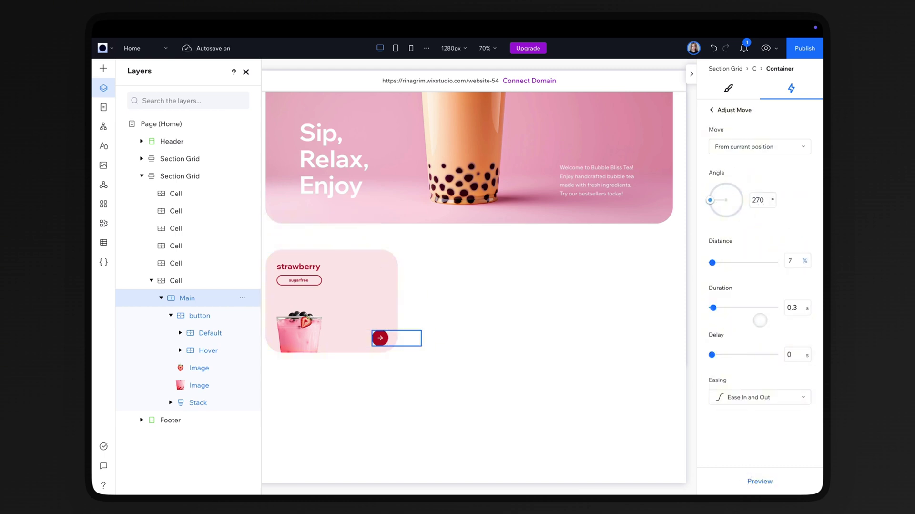
left_click(759, 481)
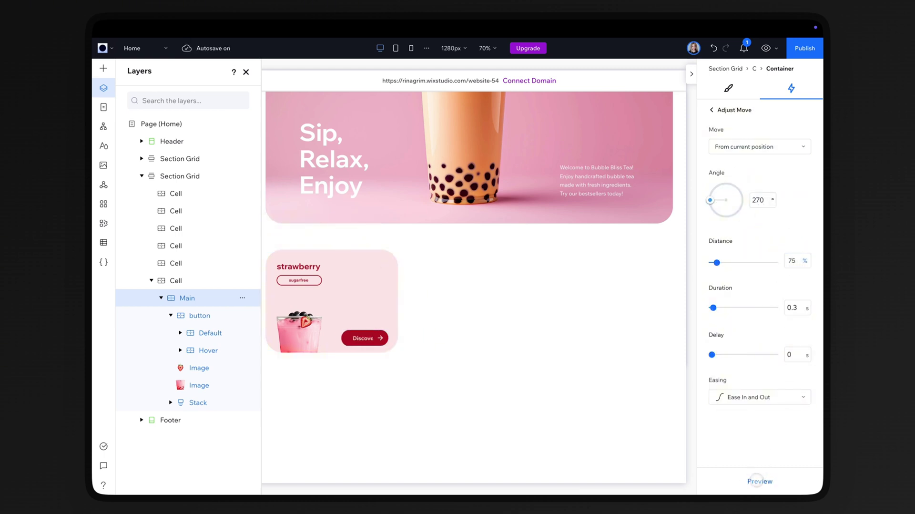
left_click(711, 110)
left_click(711, 109)
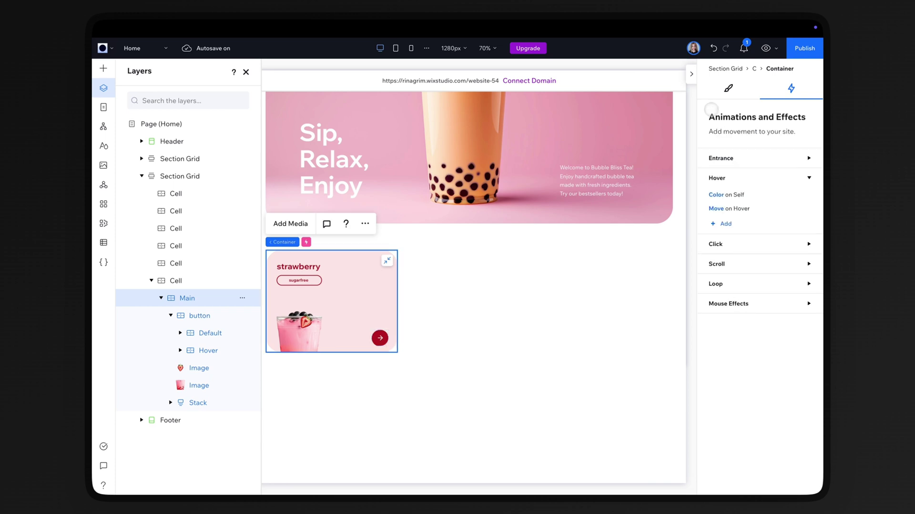
Add a Move hover animation from Main to the cup image at a 0° angle with a distance of 60 px.
left_click(730, 224)
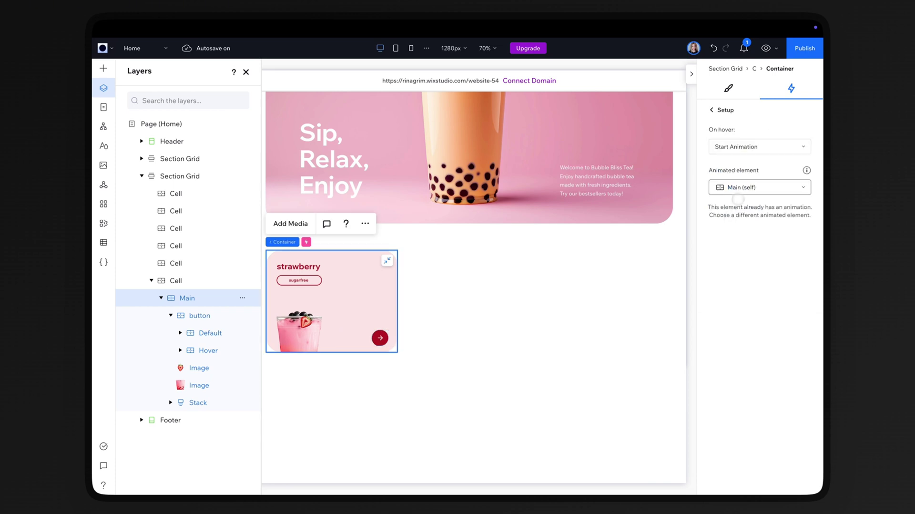
left_click(782, 187)
left_click(757, 281)
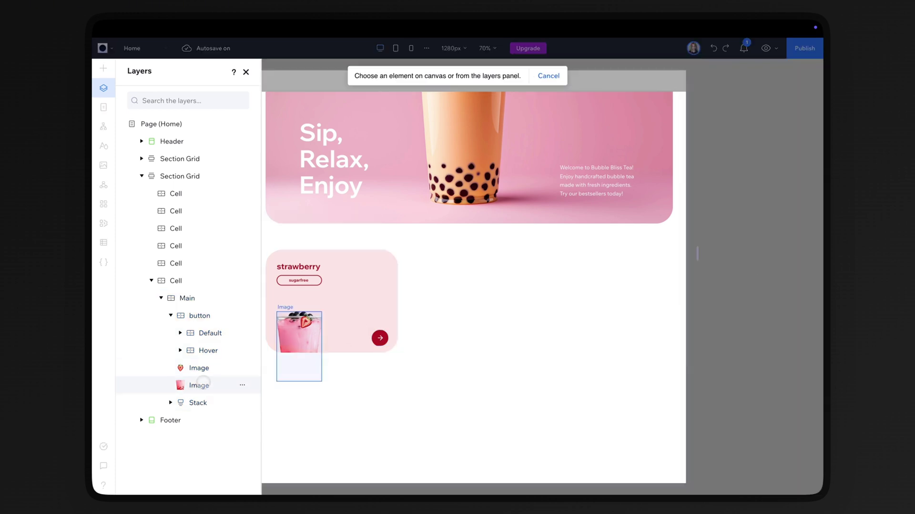
left_click(203, 383)
left_click(793, 285)
left_click(794, 274)
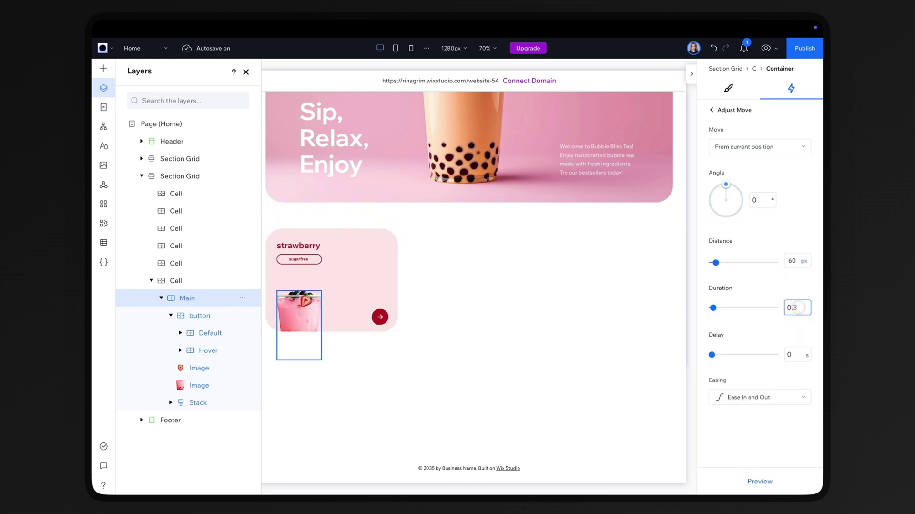
left_click(712, 110)
left_click(712, 109)
Add a Shrink hover animation from Main to the title stack with a scale of 90%.
left_click(726, 220)
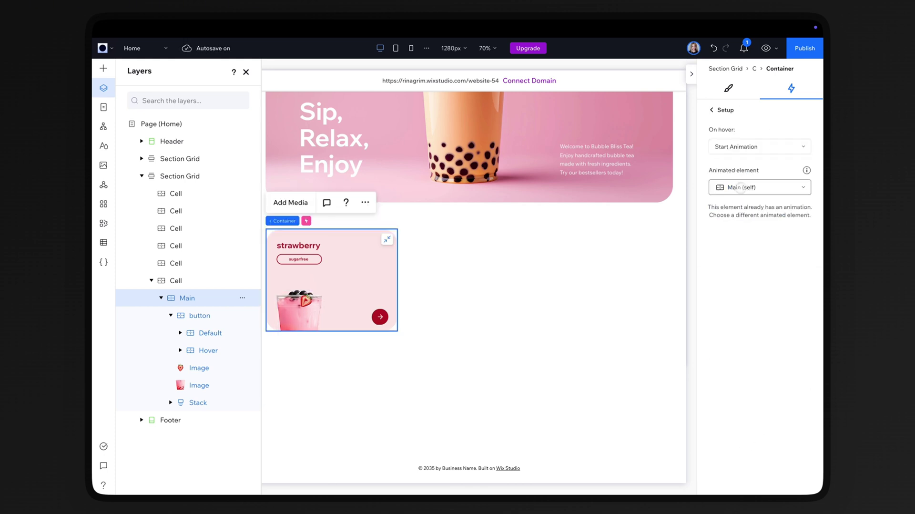
left_click(740, 188)
left_click(768, 283)
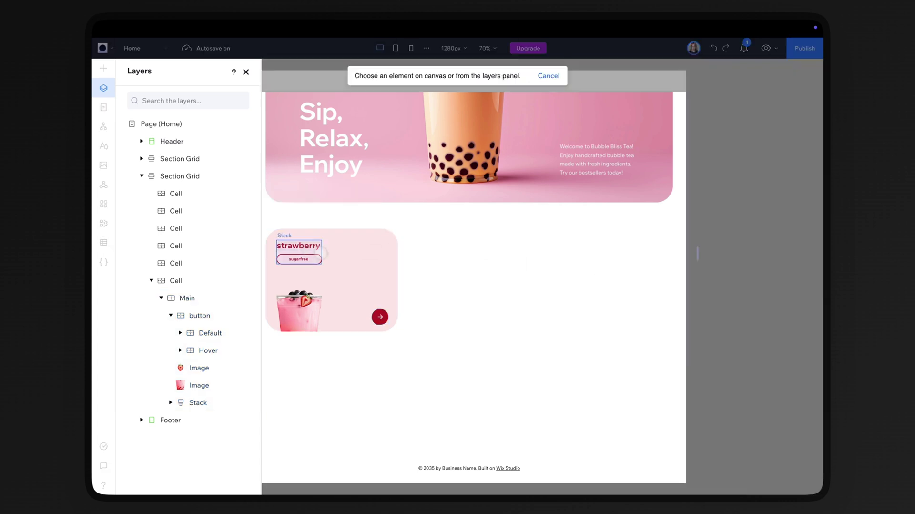
left_click(324, 253)
left_click(796, 243)
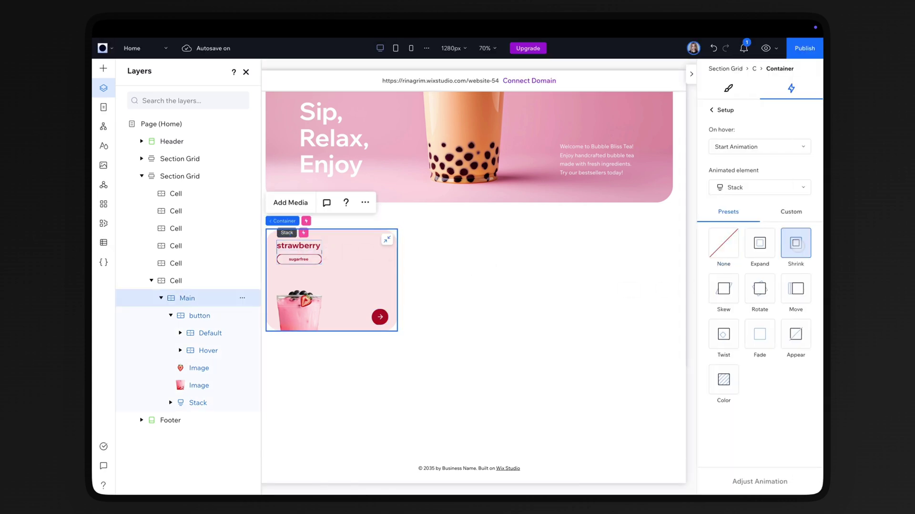
left_click(759, 480)
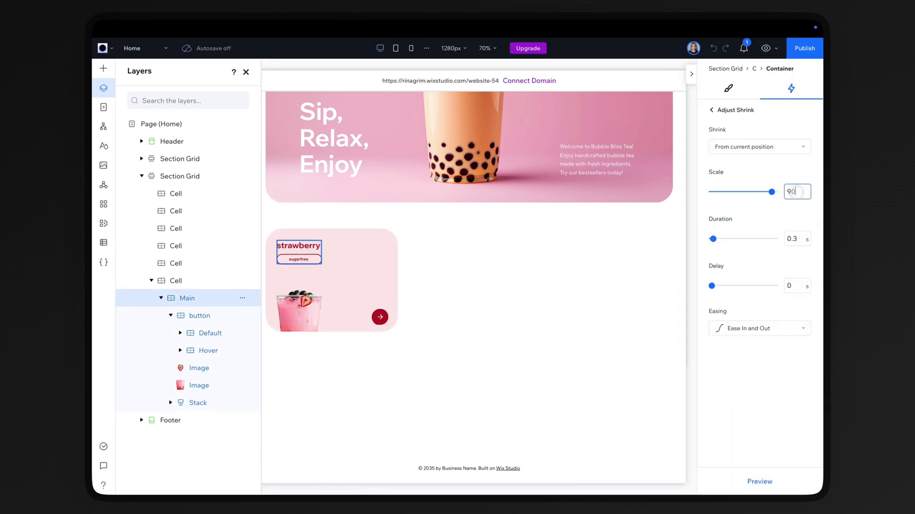
left_click(712, 110)
left_click(711, 110)
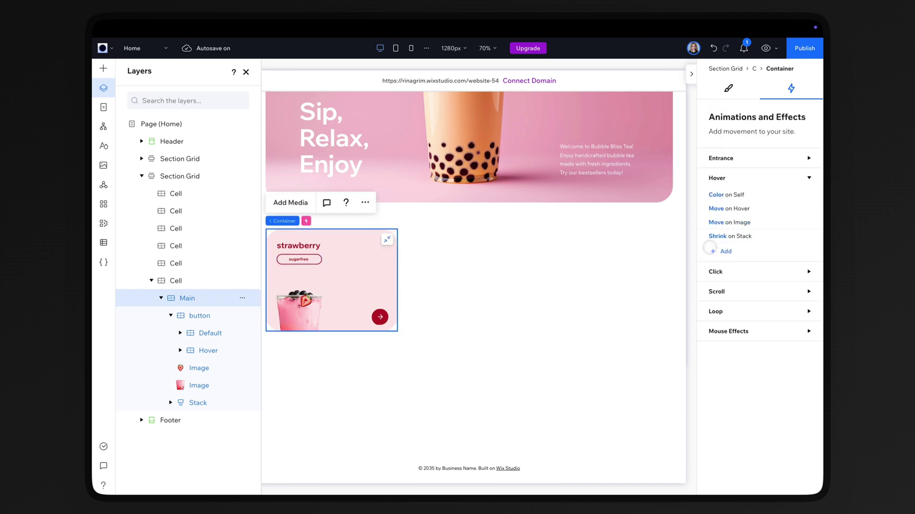
Create a custom hover animation for the strawberry slice image, translating it 100 px in X and -50 px in Y with a 340° rotation.
left_click(726, 250)
left_click(757, 189)
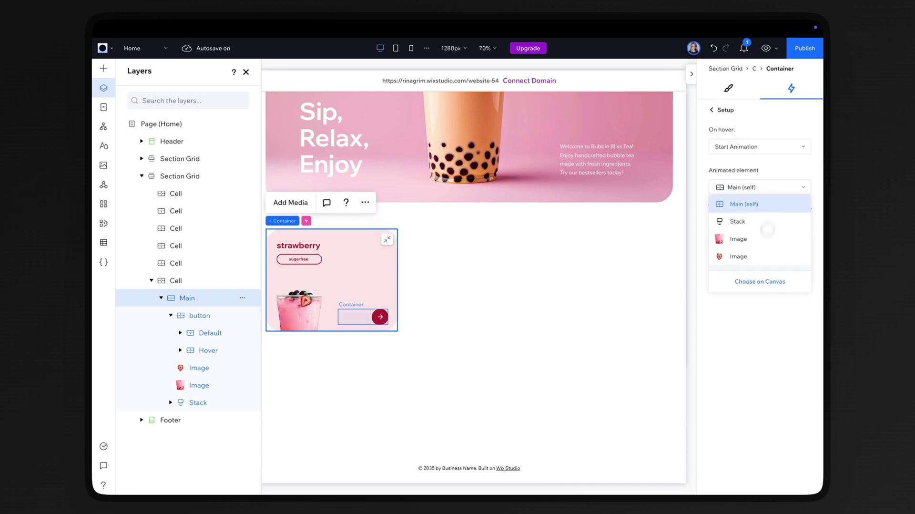
left_click(760, 280)
left_click(199, 367)
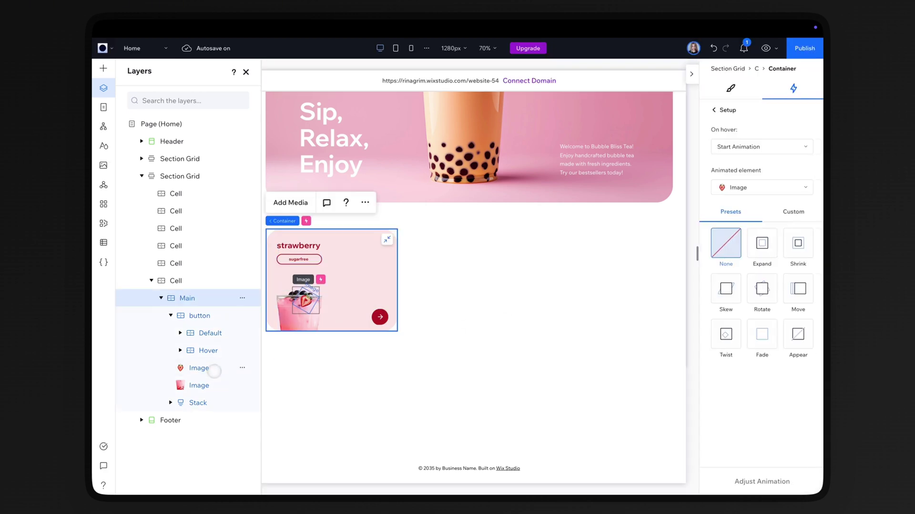
left_click(791, 211)
left_click(741, 328)
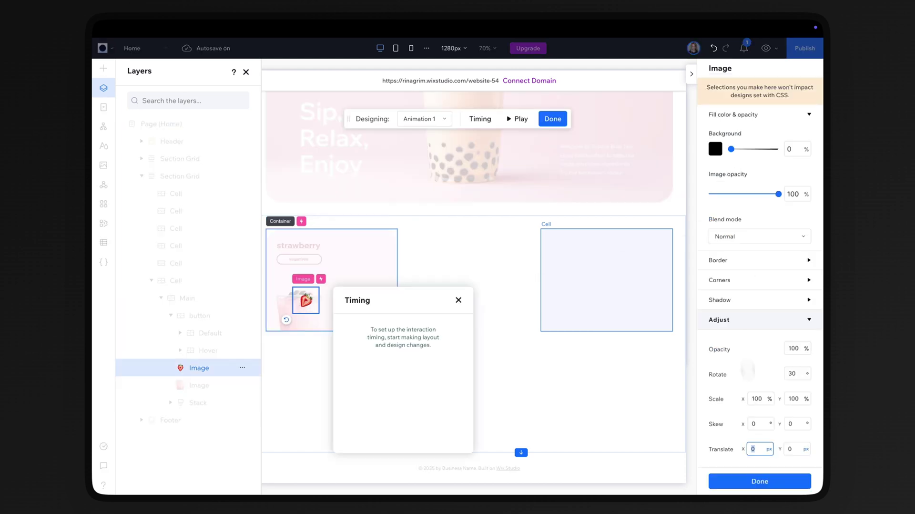
left_click(756, 454)
type("100")
left_click(783, 453)
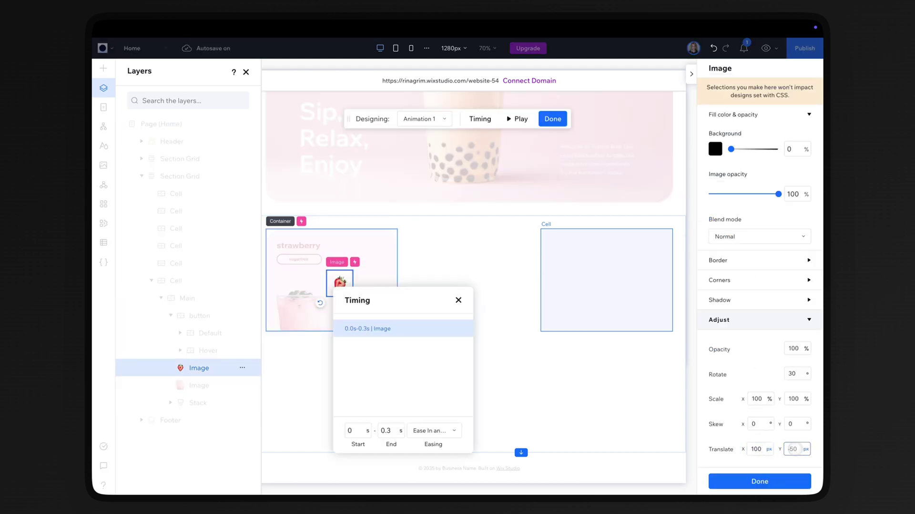
left_click(797, 374)
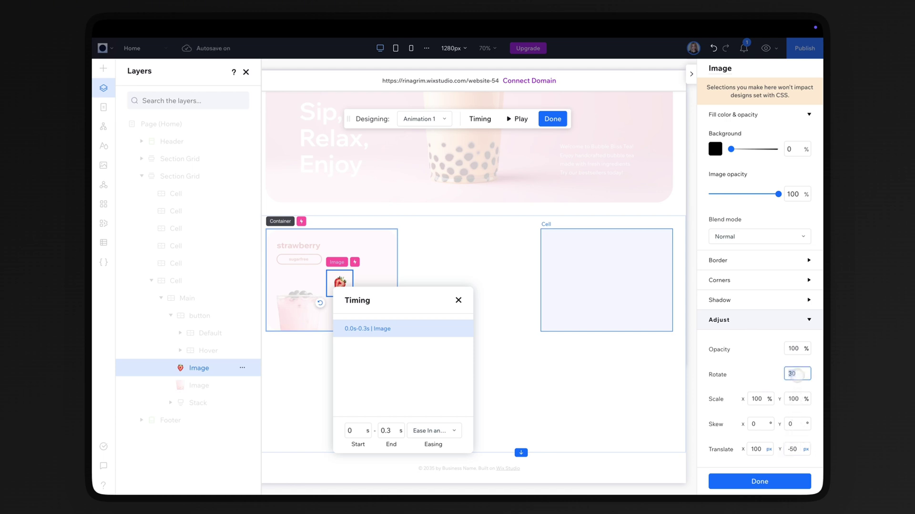
Set the strawberry slice animation's end time to 1 s, play it and finish designing the animation.
left_click(475, 371)
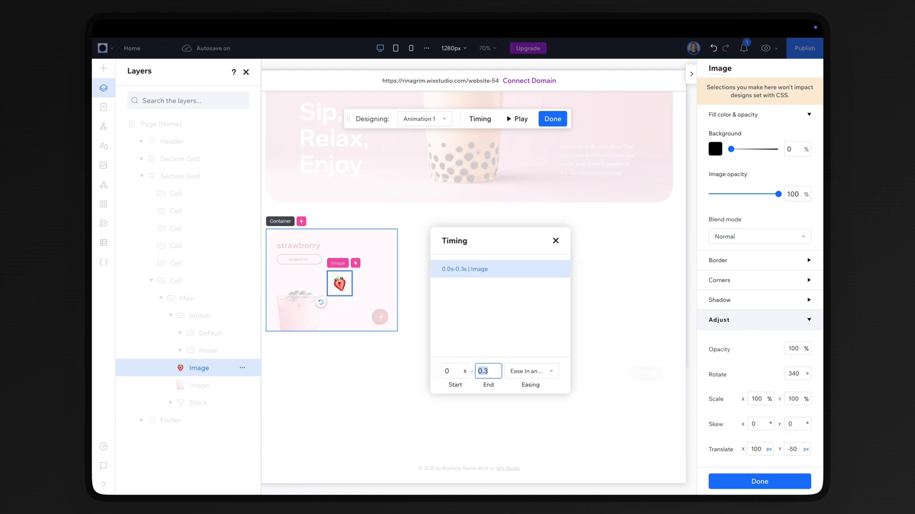
type("1")
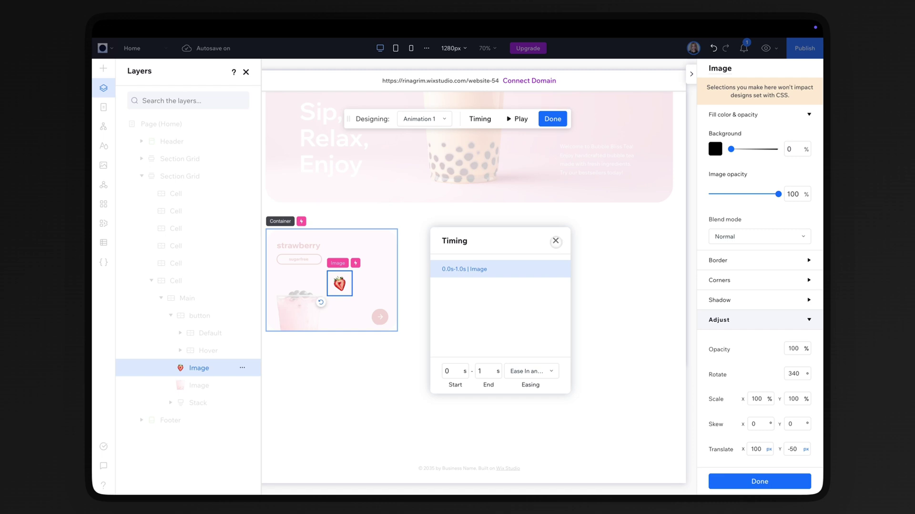
left_click(555, 241)
left_click(509, 118)
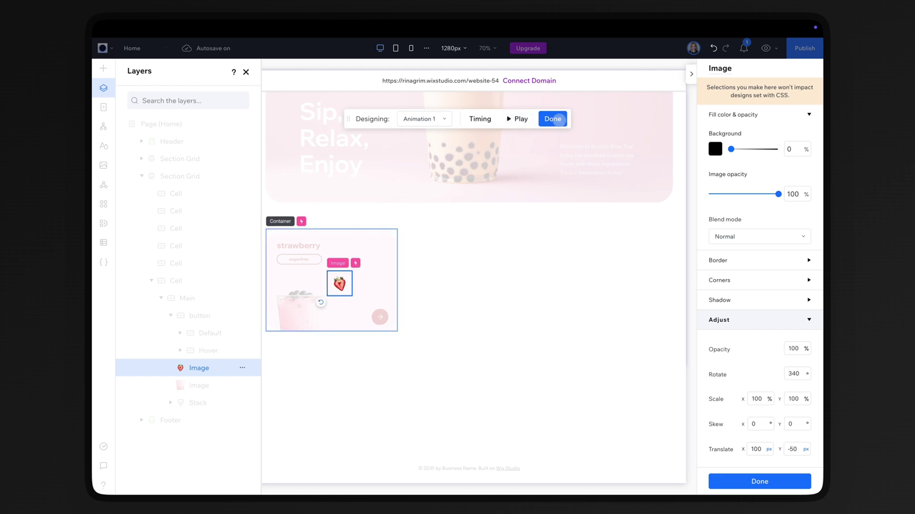
left_click(552, 119)
Duplicate the strawberry slice image twice and change the copies' pictures to strawberry-3 and strawberry-1.
left_click(306, 280)
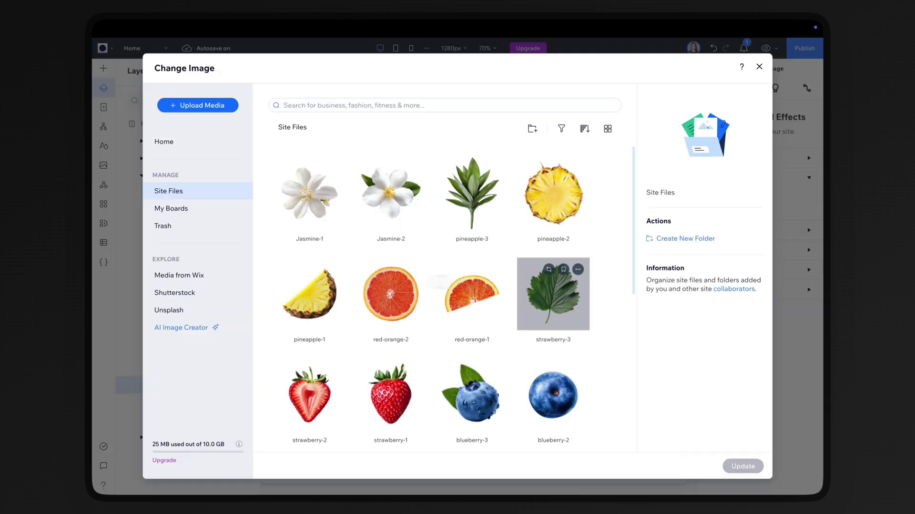
left_click(552, 293)
left_click(743, 466)
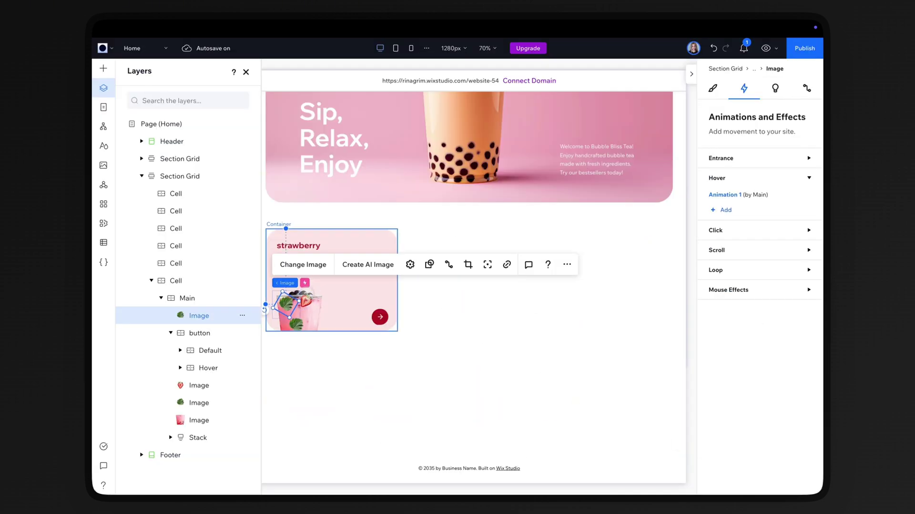
left_click(303, 264)
left_click(390, 393)
left_click(740, 465)
Move the two strawberry images and the leaf image behind the cup in the layer order and preview the card's hover effect.
left_click(199, 368)
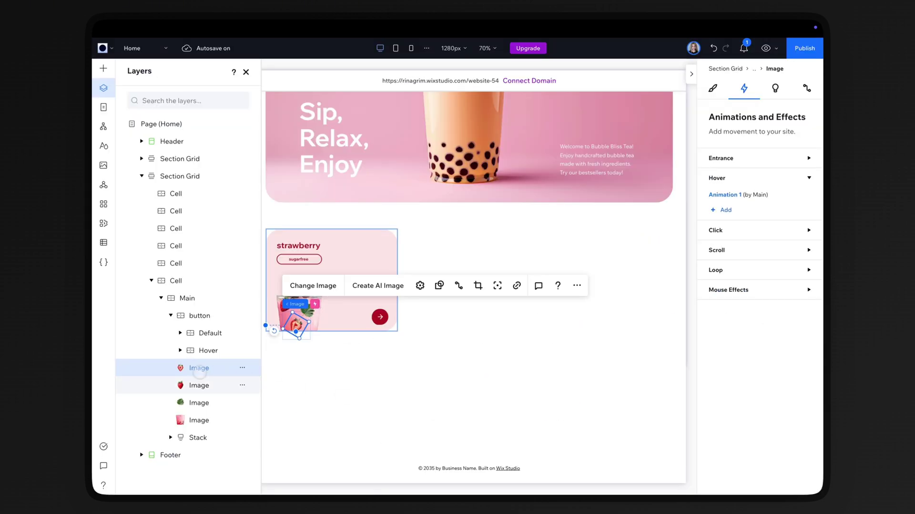
left_click(199, 385, "shift")
left_click(199, 403, "shift")
mouse_move(199, 420)
left_mouse_down()
mouse_move(197, 403)
mouse_move(210, 400)
mouse_move(200, 405)
left_mouse_up()
left_click(192, 382)
left_click(766, 48)
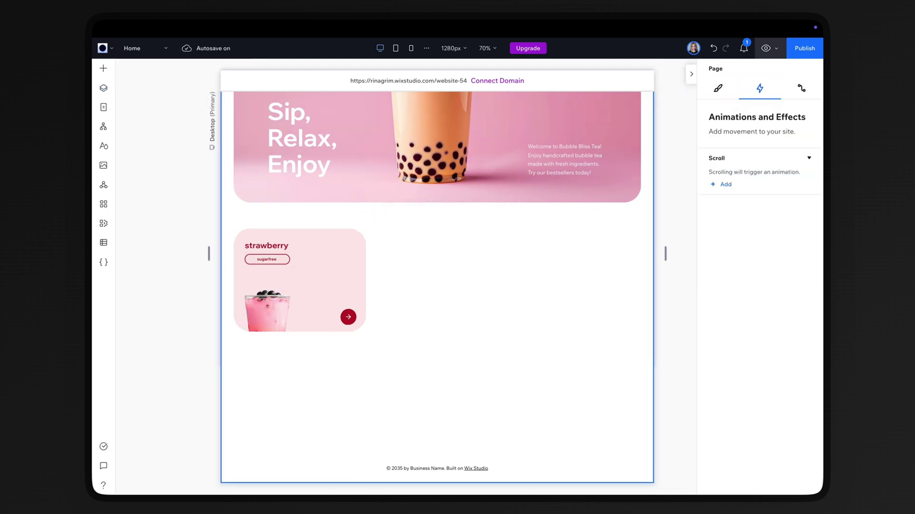
mouse_move(292, 353)
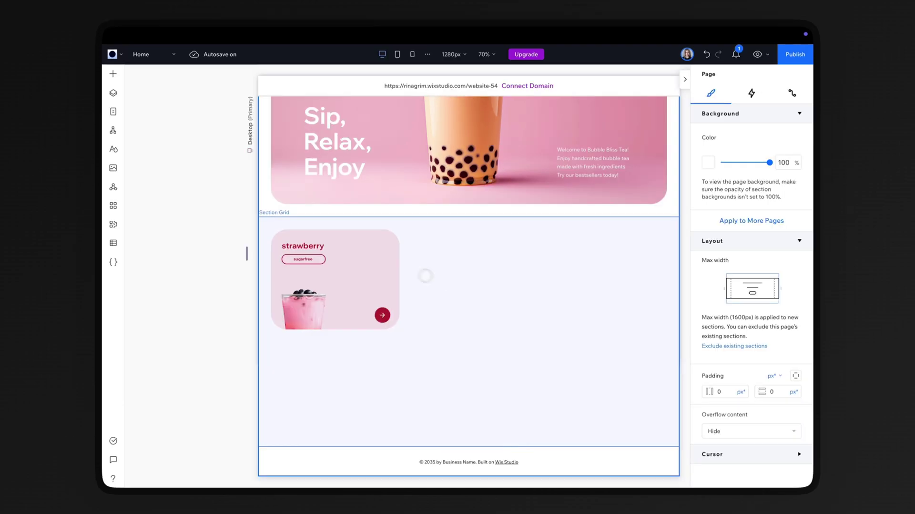
Paste a copy of the strawberry card into the next cell as a light blue card with the blue title "blueberry".
key("ctrl+v")
left_click(502, 242)
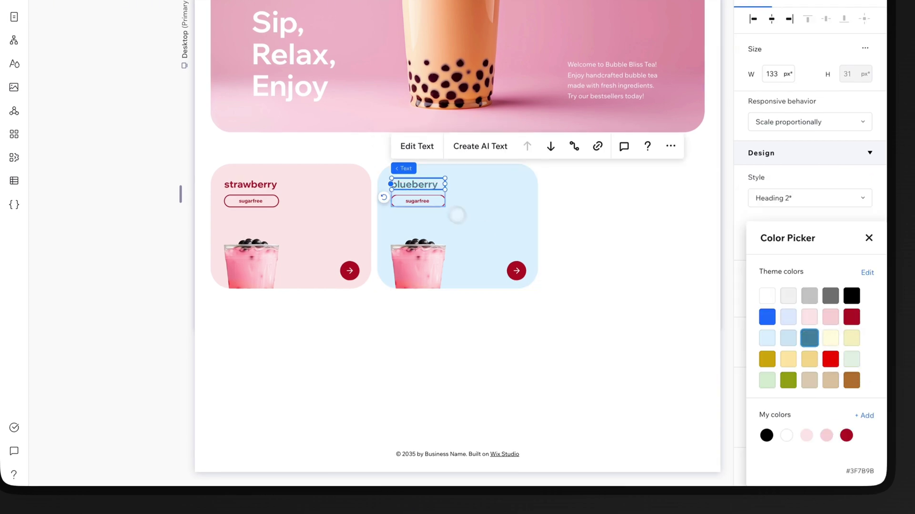
Recolor the "sugarfree" label on the blueberry card with the dark blue theme color #3F7B9B.
left_click(417, 201)
left_click(756, 377)
left_click(809, 337)
left_click(869, 237)
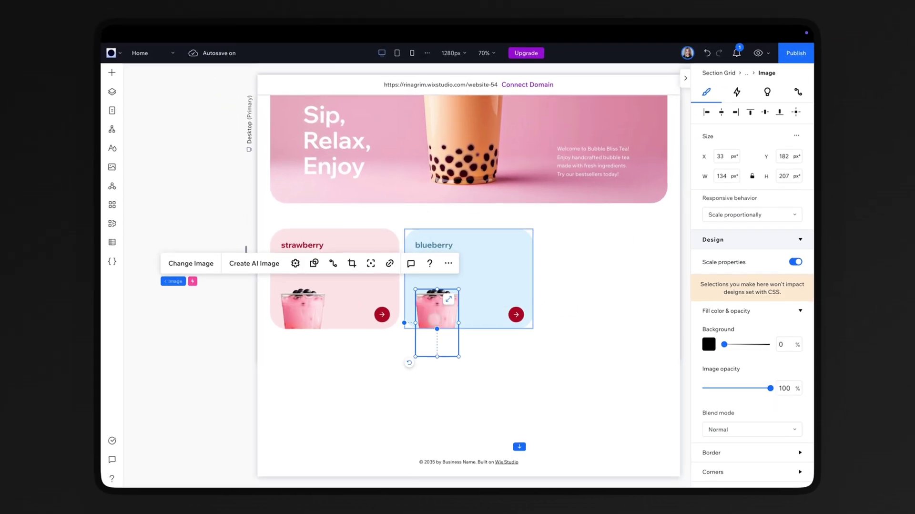
Swap the blueberry card's cup and fruit pictures for blueberry versions and recolor its Default and Hover button containers dark blue.
left_click(192, 264)
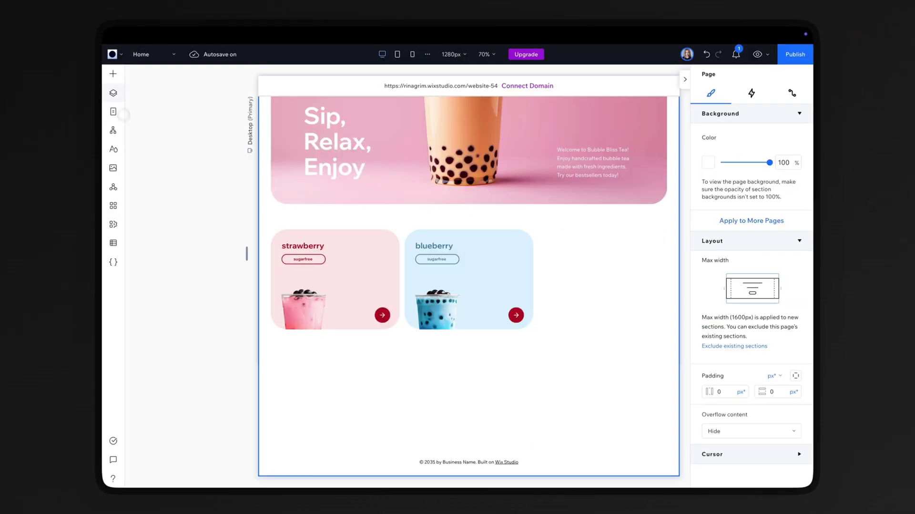
left_click(206, 330)
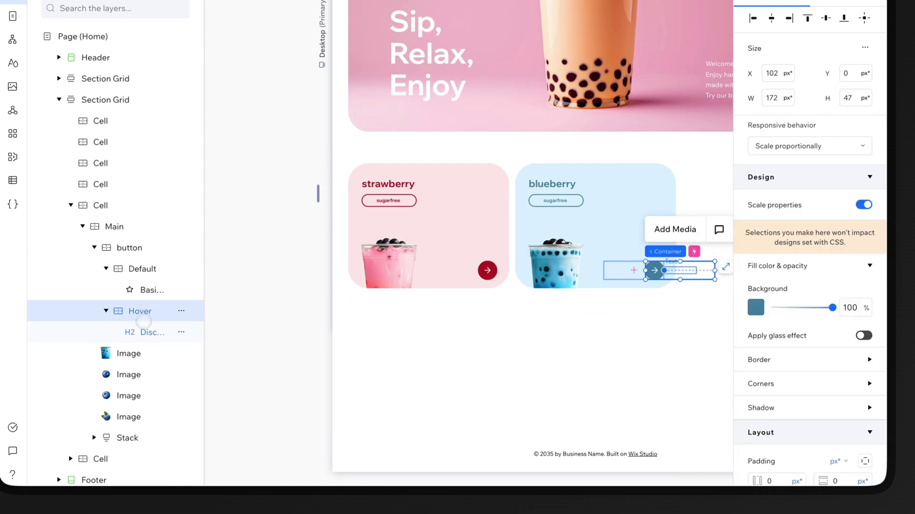
left_click(144, 325)
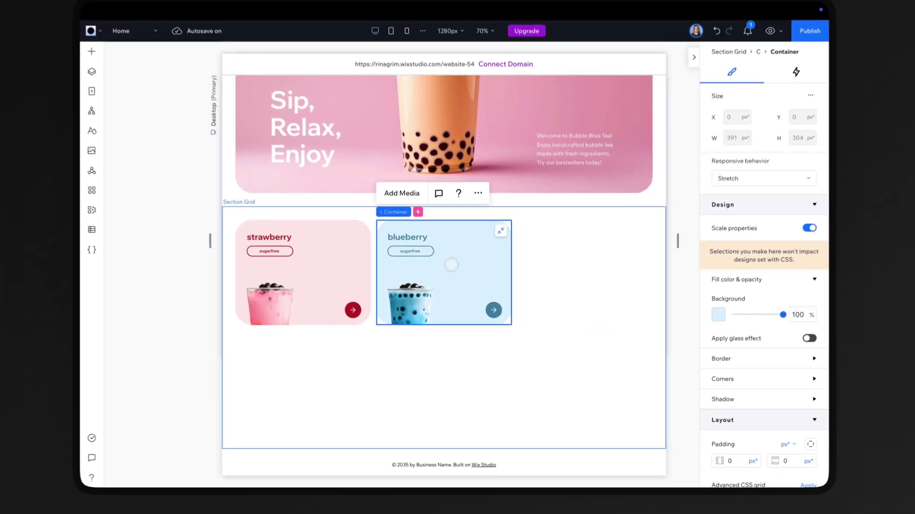
Set the fill color of the blueberry card container's hover animation to the theme color blueberry-2.
left_click(846, 2)
left_click(750, 213)
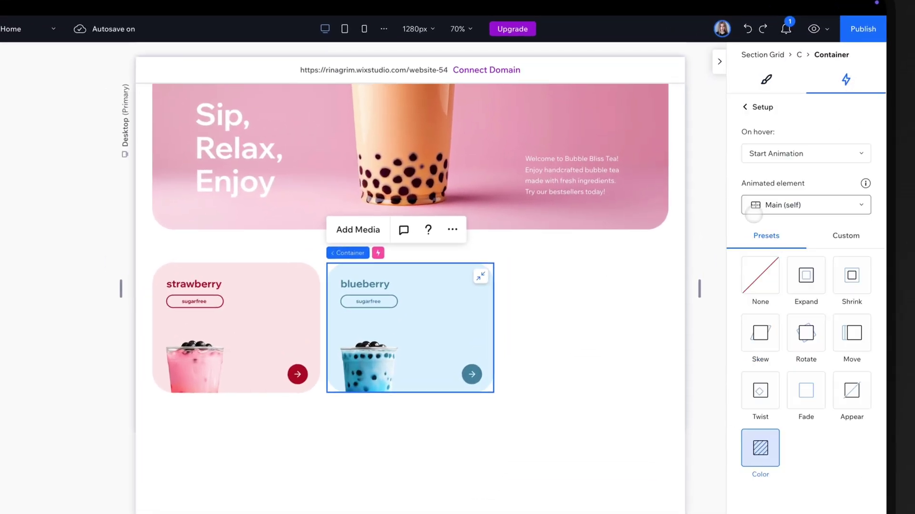
left_click(807, 492)
left_click(756, 151)
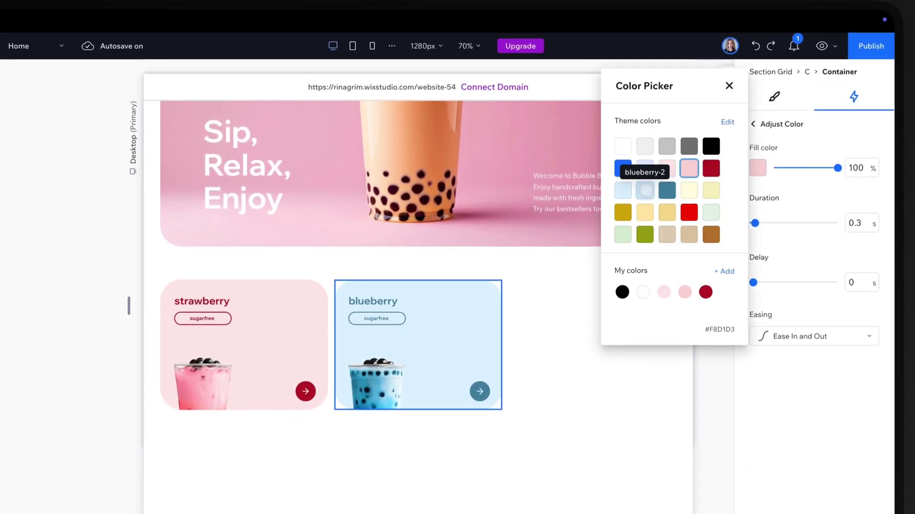
left_click(729, 85)
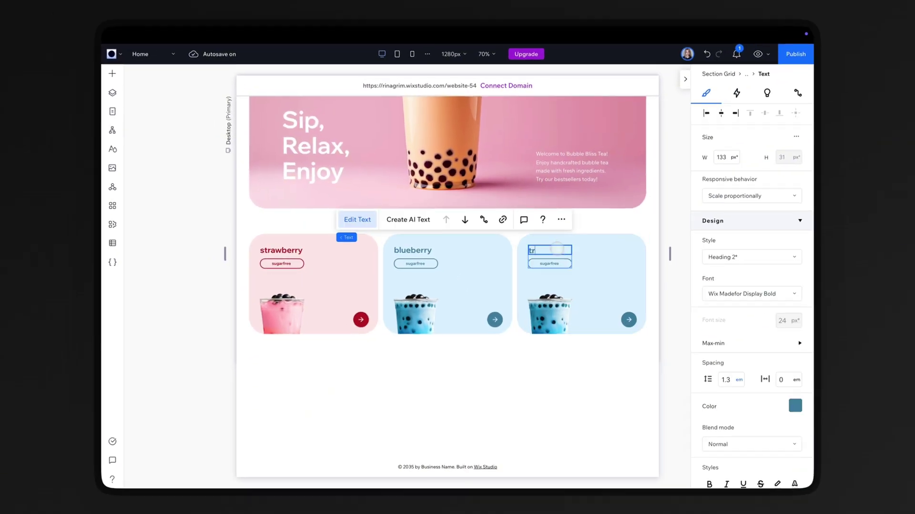
Turn the third card into a "tropicana" card with a tropicana-1 background and the yellow drink picture.
left_click(617, 262)
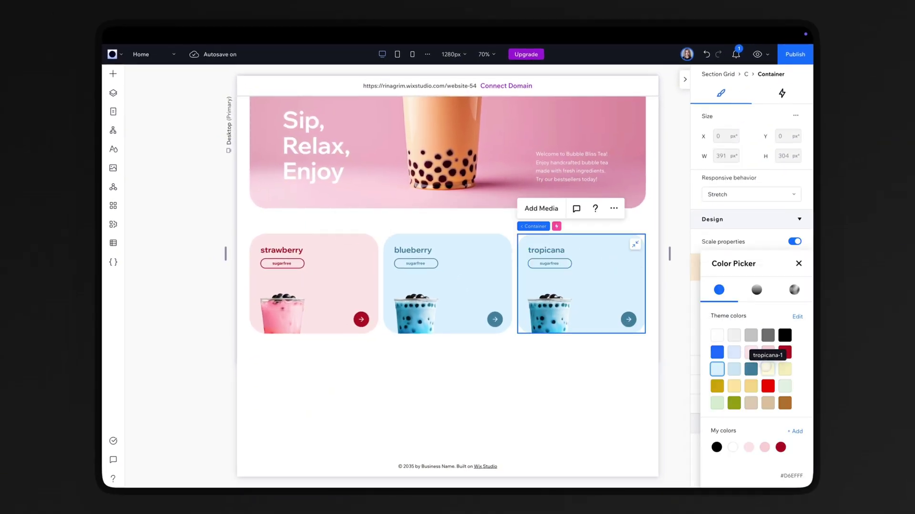
left_click(767, 367)
left_click(549, 312)
left_click(303, 268)
left_click(474, 291)
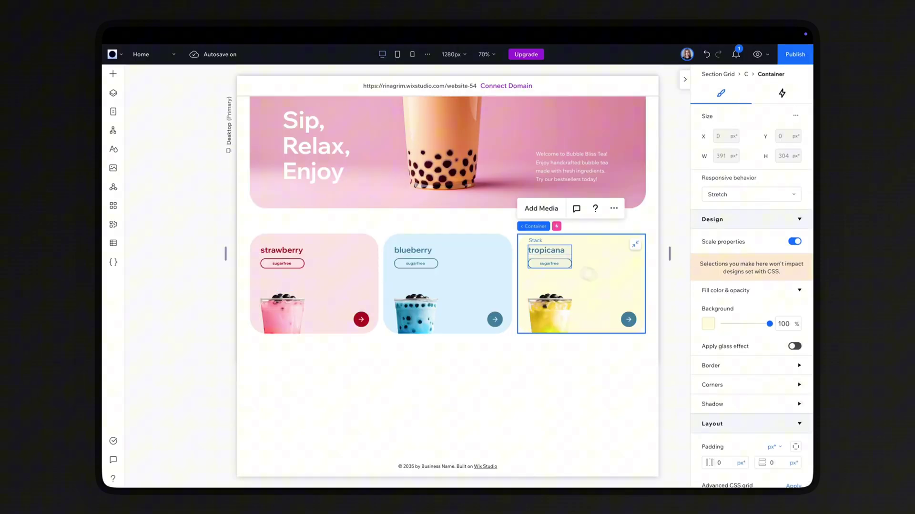
Change the label text on the tropicana card to "vegan".
double_click(553, 263)
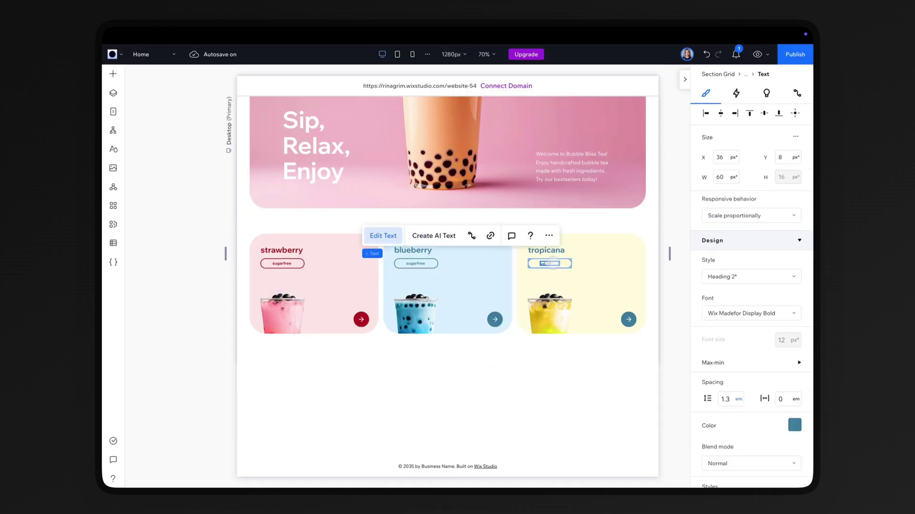
type("vegan")
scroll(726, 369, "down", 2)
scroll(726, 276, "up", 2)
Recolor the tropicana card's title and its "vegan" label with the gold theme color #CFA10A.
left_click(543, 250)
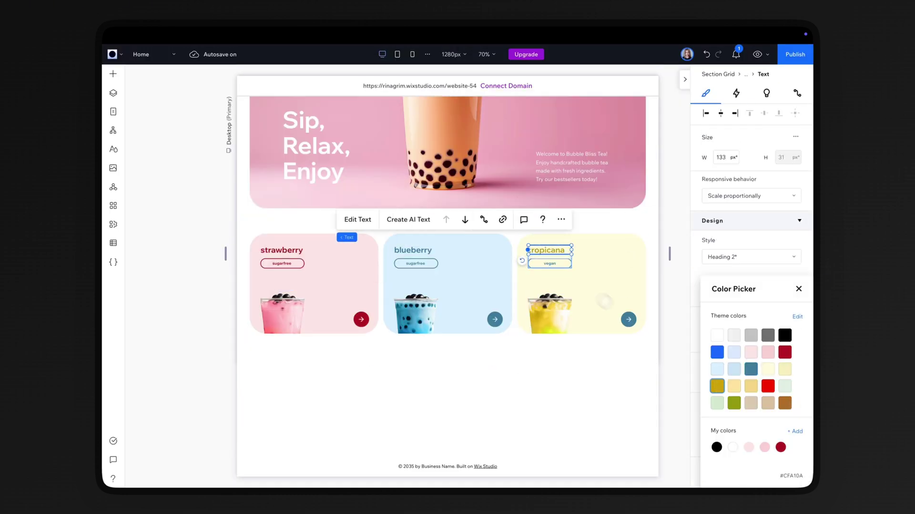
left_click(553, 264)
left_click(552, 263)
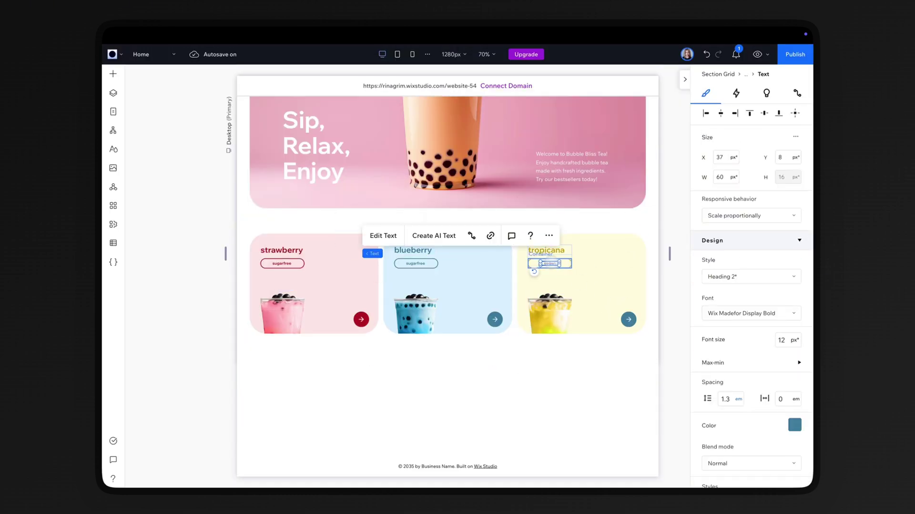
Replace the first blueberry fruit image in the tropicana card's layers with the site file pineapple-1.
left_click(628, 300)
left_click(629, 319)
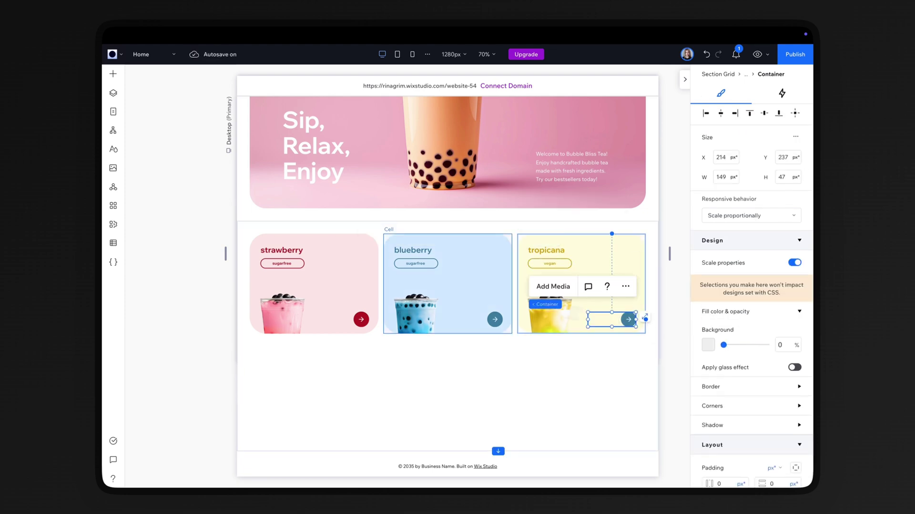
left_click(113, 92)
left_click(200, 314)
left_click(296, 273)
left_click(313, 294)
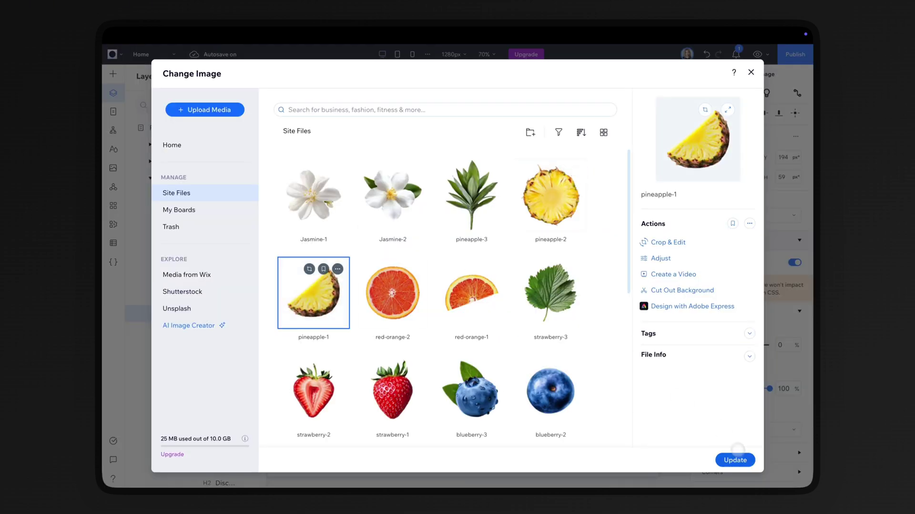
left_click(735, 459)
Replace the tropicana card's remaining two fruit images with pineapple-2 and pineapple-3.
left_click(212, 330)
left_click(296, 288)
left_click(551, 196)
left_click(735, 460)
left_click(206, 348)
left_click(296, 289)
left_click(471, 194)
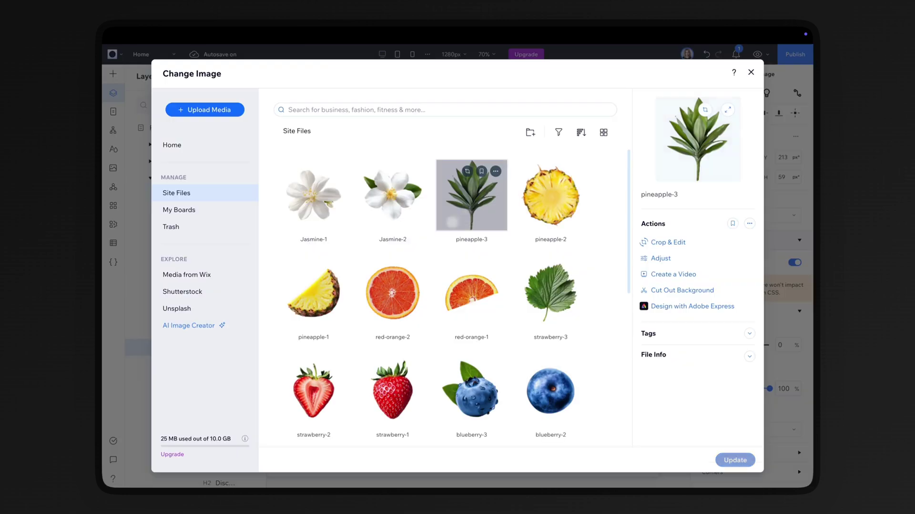
left_click(735, 459)
Fill the Default container of the tropicana card's button with gold #CFA10A and edit its arrow icon's fill color.
left_click(207, 280)
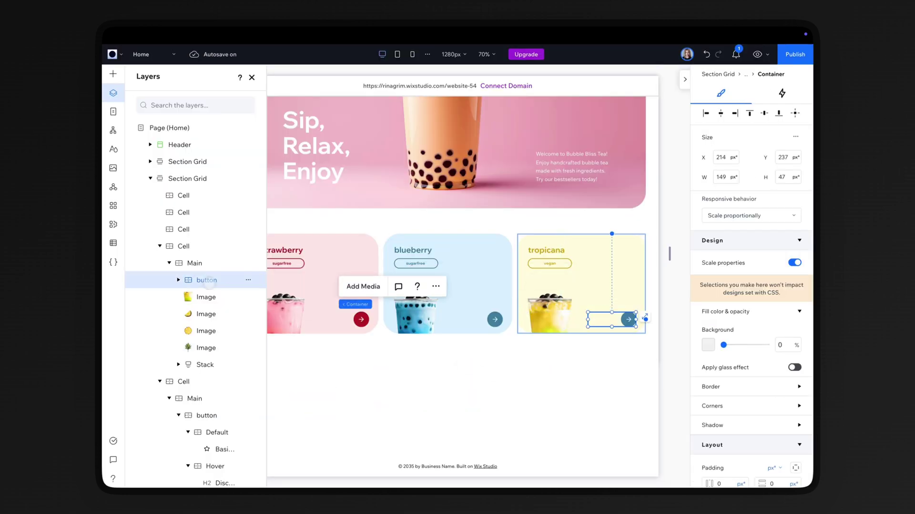
left_click(178, 280)
left_click(217, 296)
left_click(708, 344)
left_click(717, 385)
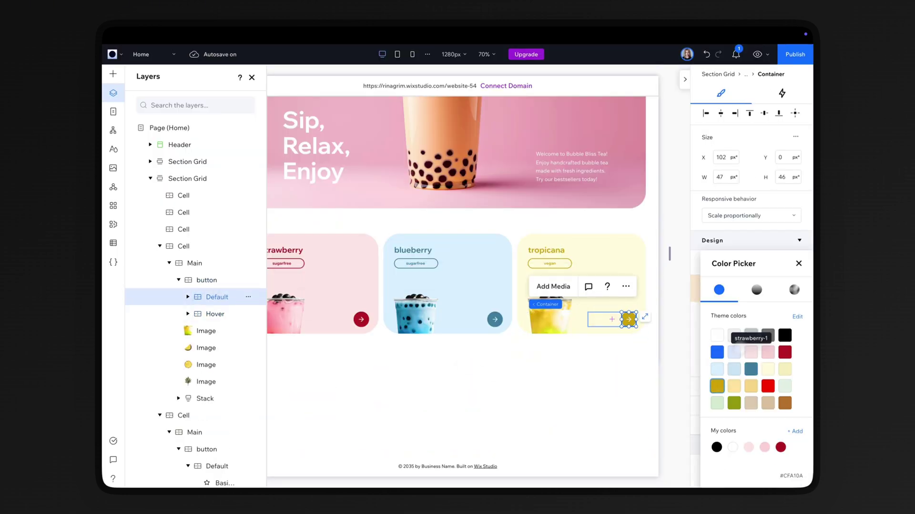
left_click(799, 268)
left_click(629, 319)
left_click(708, 293)
Recolor the tropicana button's Hover container gold and its "Discovery" text with the pale yellow theme color tropicana-1.
left_click(197, 331)
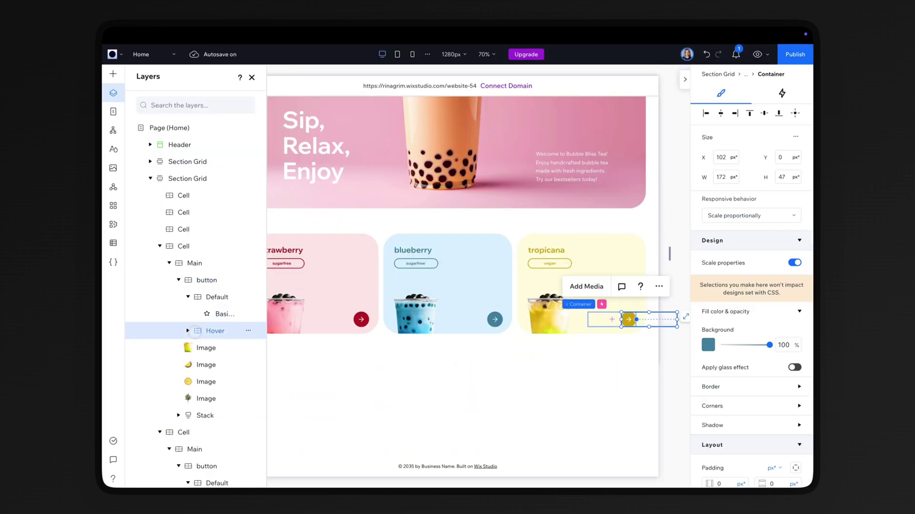
left_click(703, 344)
left_click(188, 331)
left_click(221, 347)
left_click(788, 425)
left_click(768, 368)
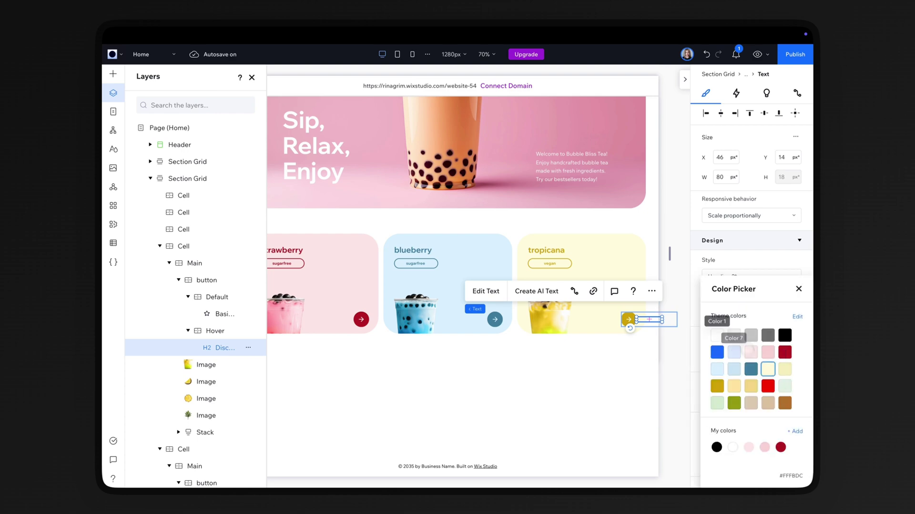
left_click(798, 286)
left_click(251, 77)
Set the fill color of the tropicana card container's hover animation to the theme color tropicana-2.
left_click(586, 257)
left_click(782, 93)
left_click(709, 196)
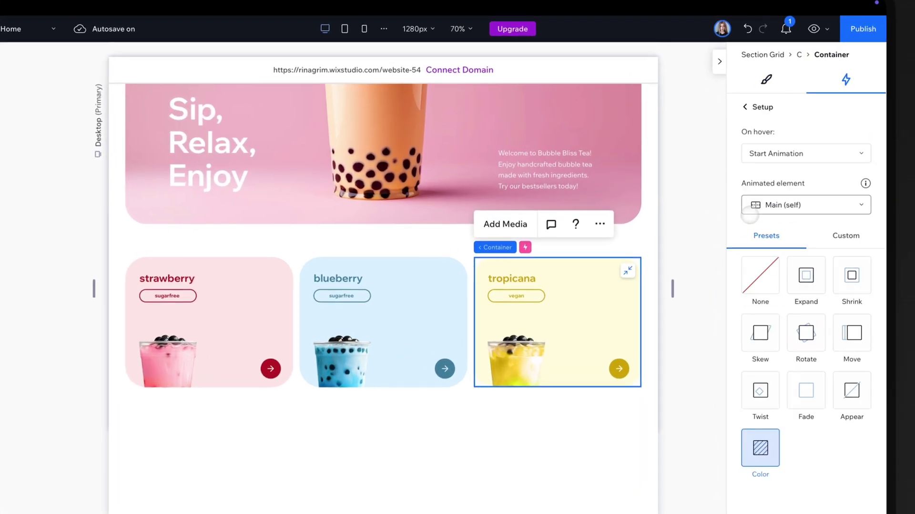
left_click(734, 472)
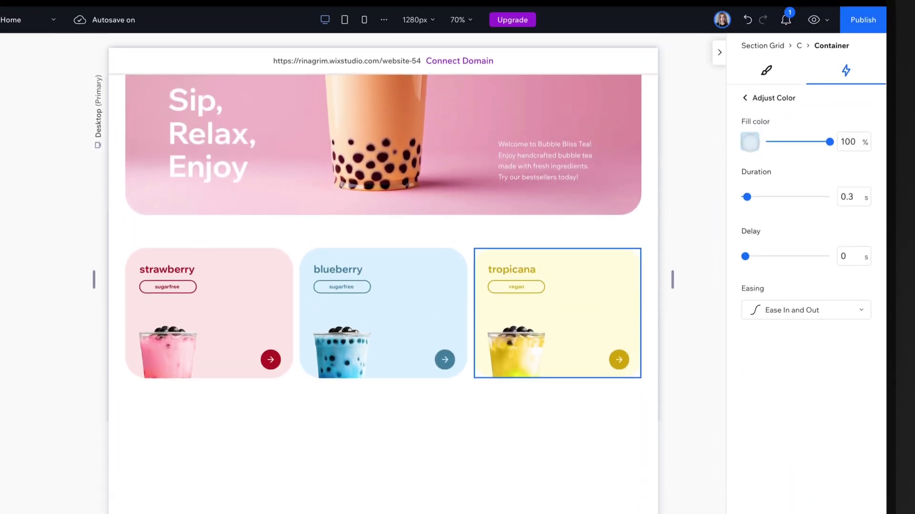
left_click(750, 142)
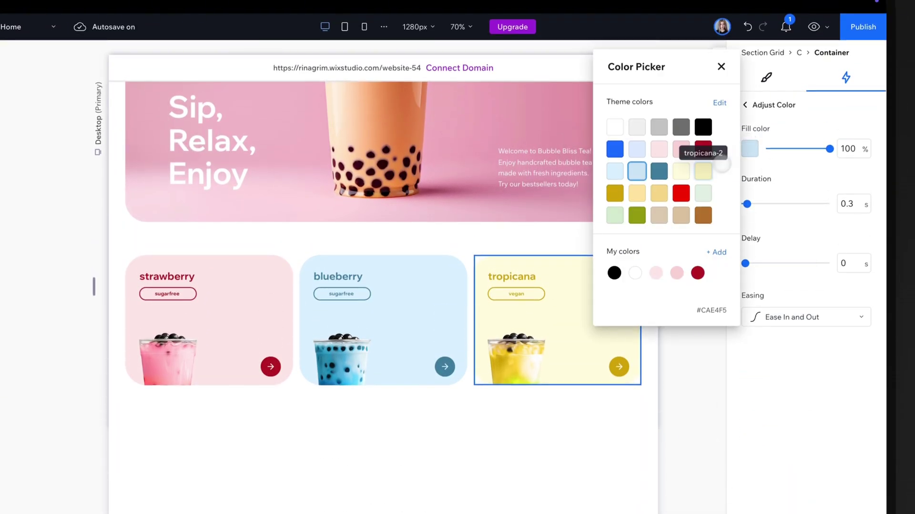
left_click(703, 170)
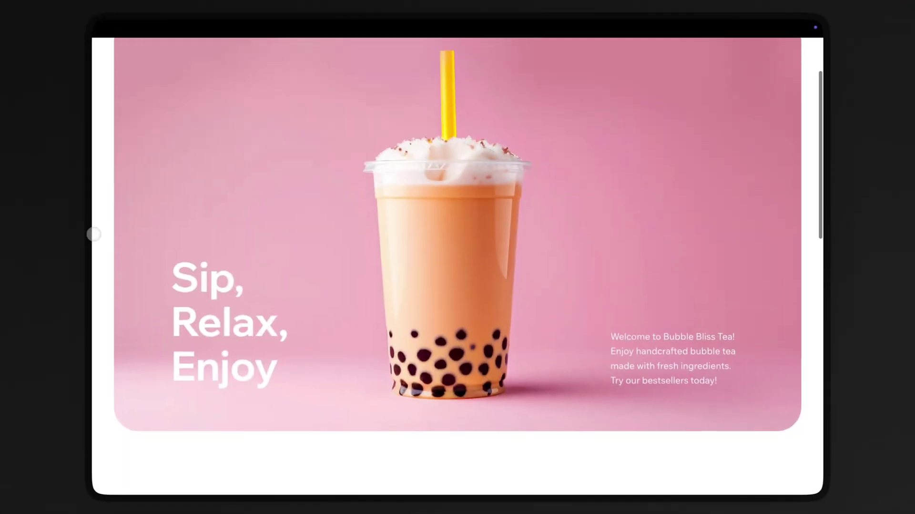
Preview the page and check the hover animations of the strawberry, blueberry, tropicana, coffee, matcha and red orange cards.
scroll(94, 234, "down", 5)
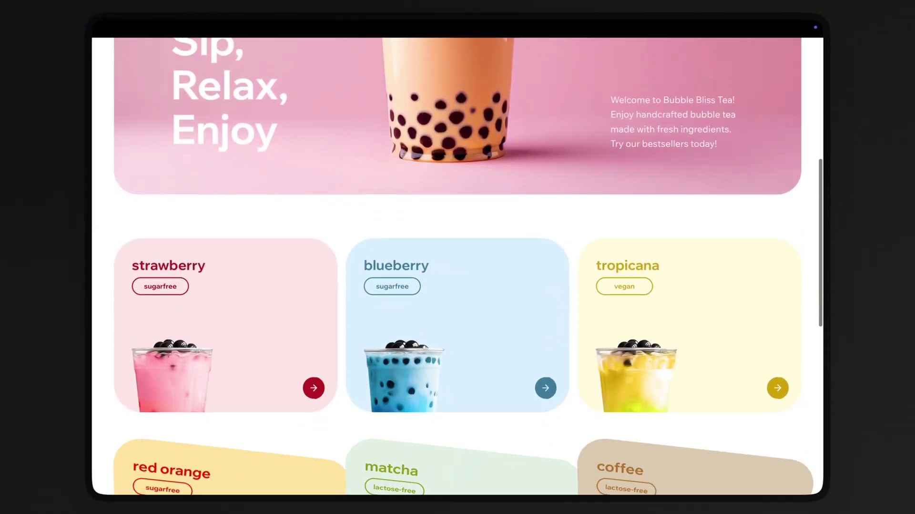
scroll(94, 234, "down", 3)
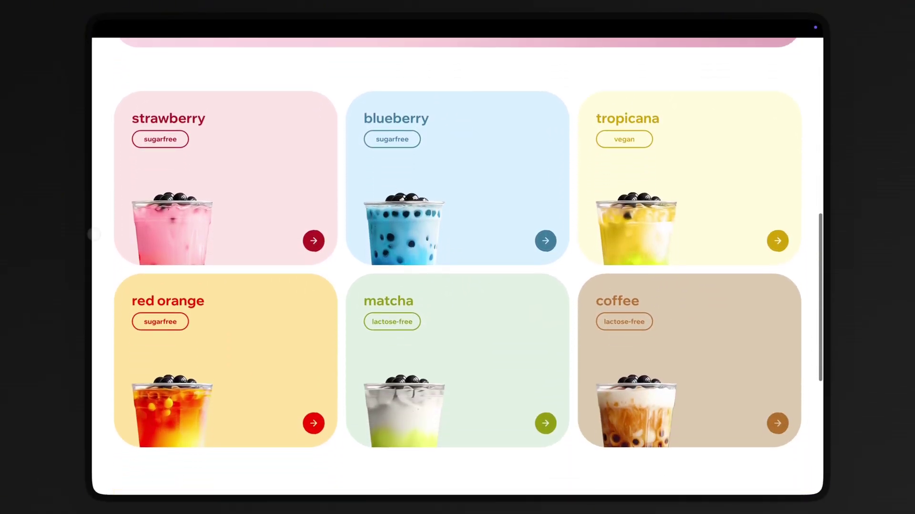
mouse_move(117, 213)
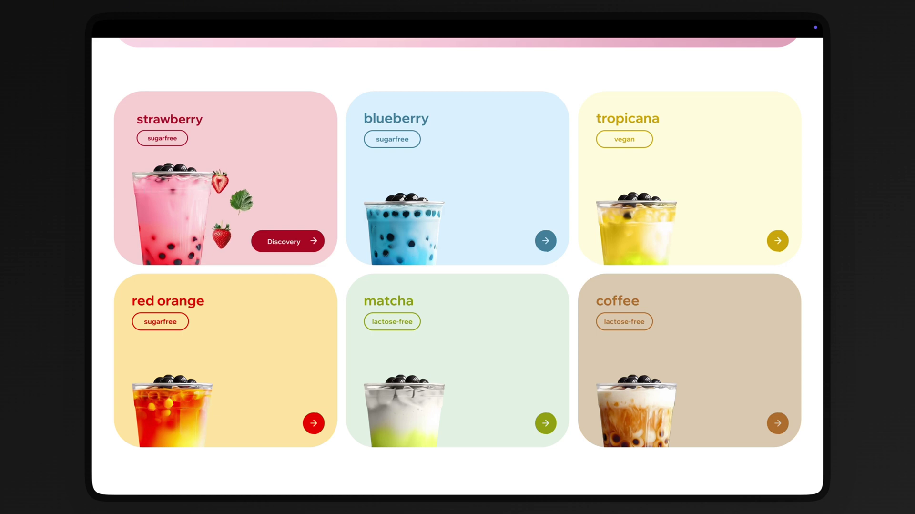
mouse_move(457, 178)
mouse_move(662, 163)
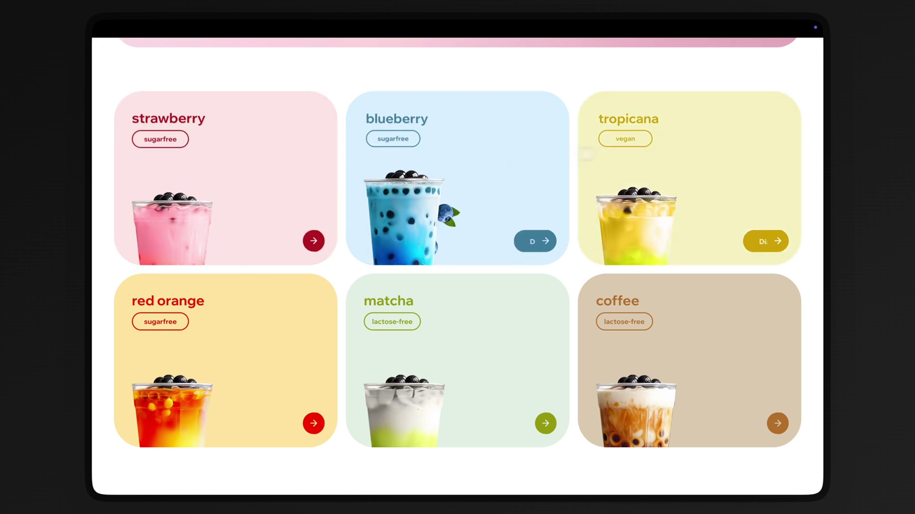
mouse_move(686, 320)
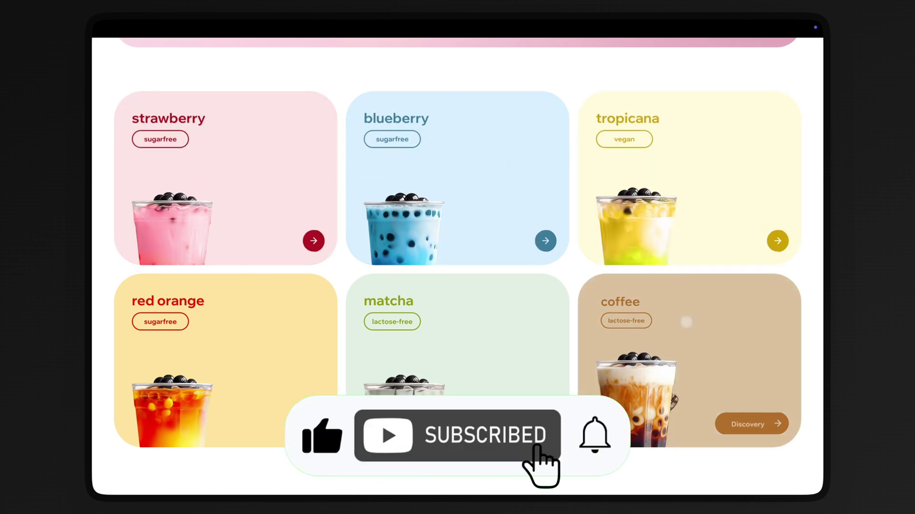
mouse_move(512, 348)
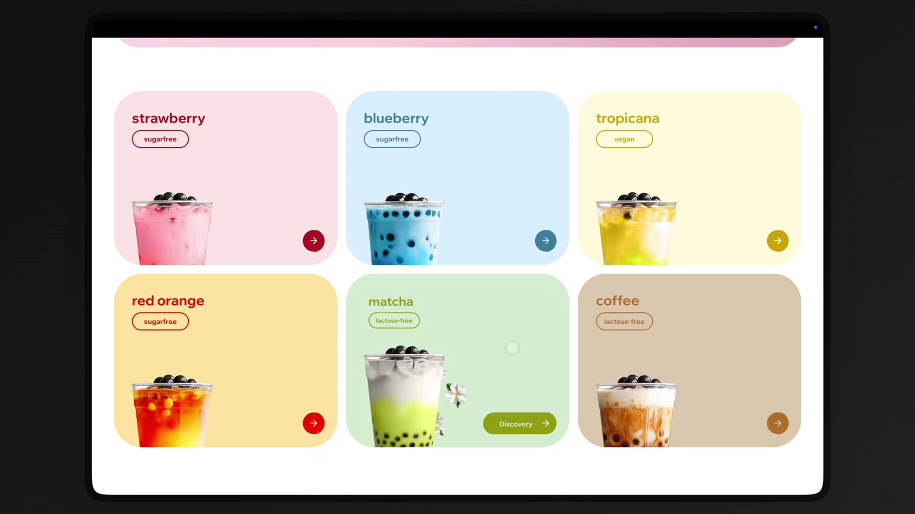
mouse_move(259, 347)
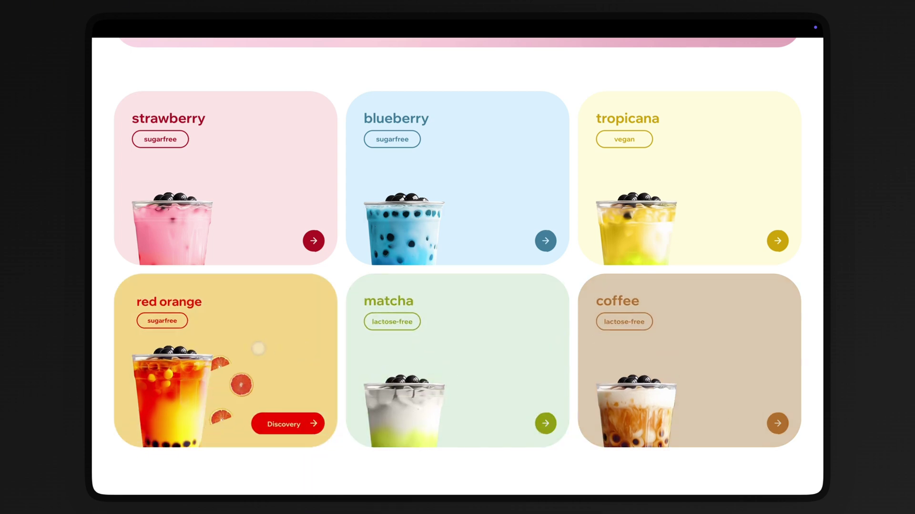